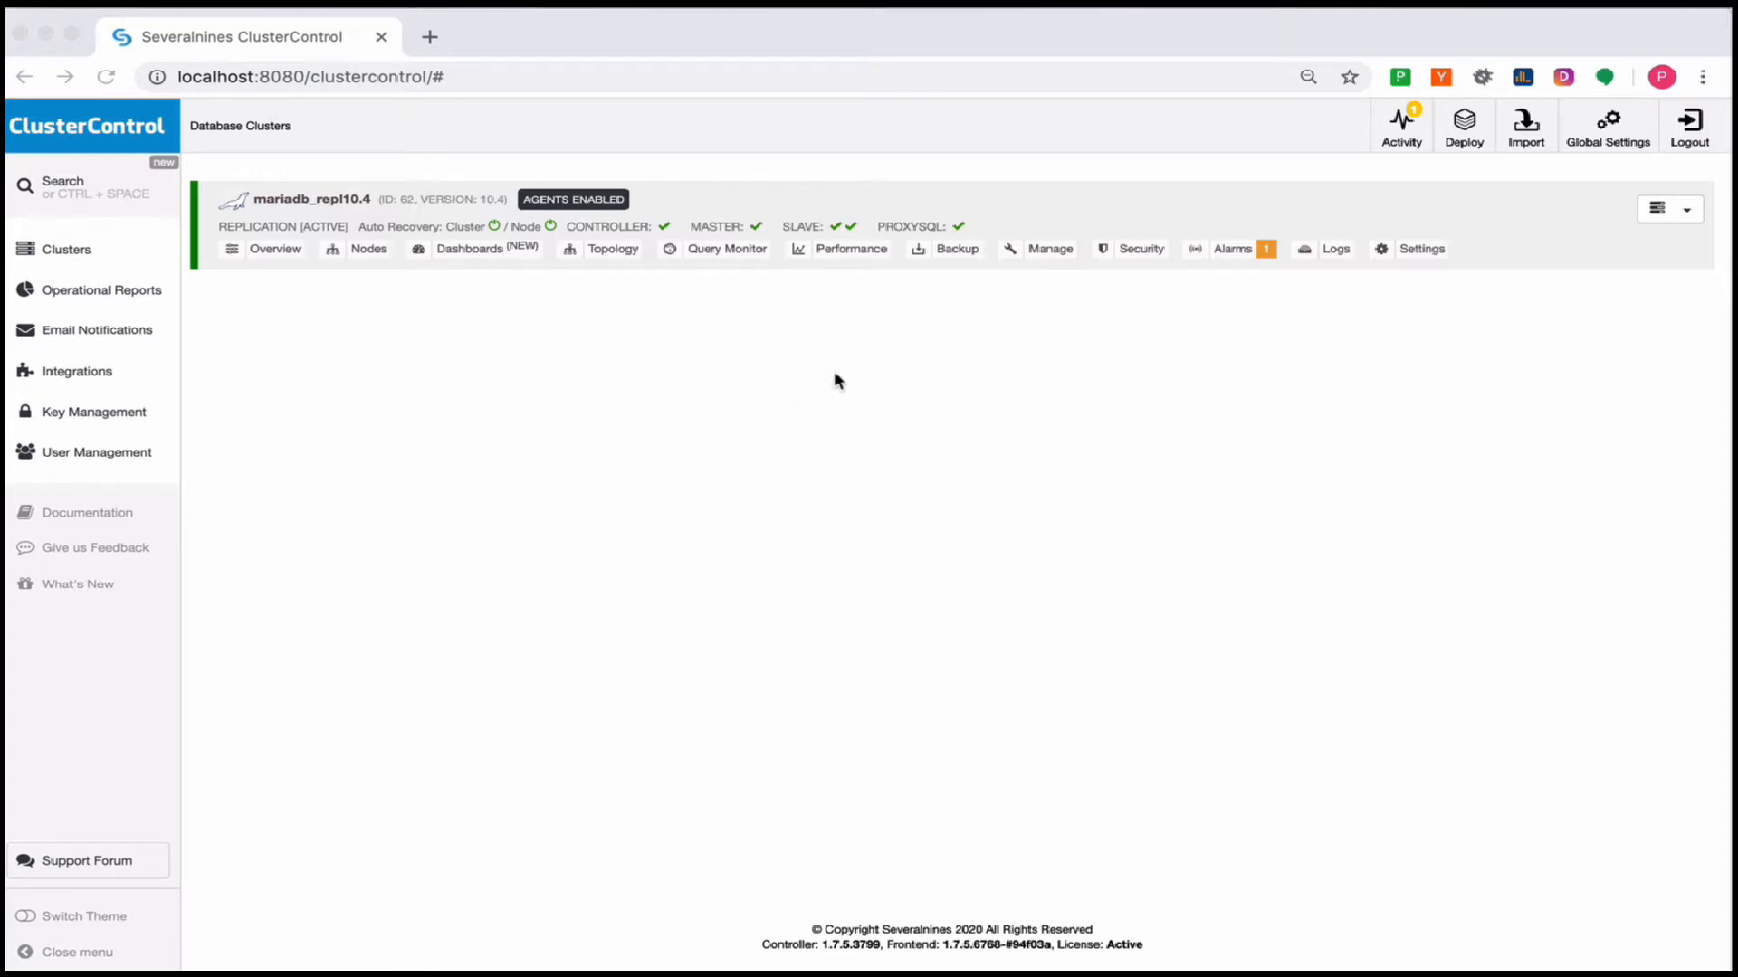
# Start a single immediate backup for the mariadb_repl10.4 cluster and proceed to its backup method options
pyautogui.click(957, 252)
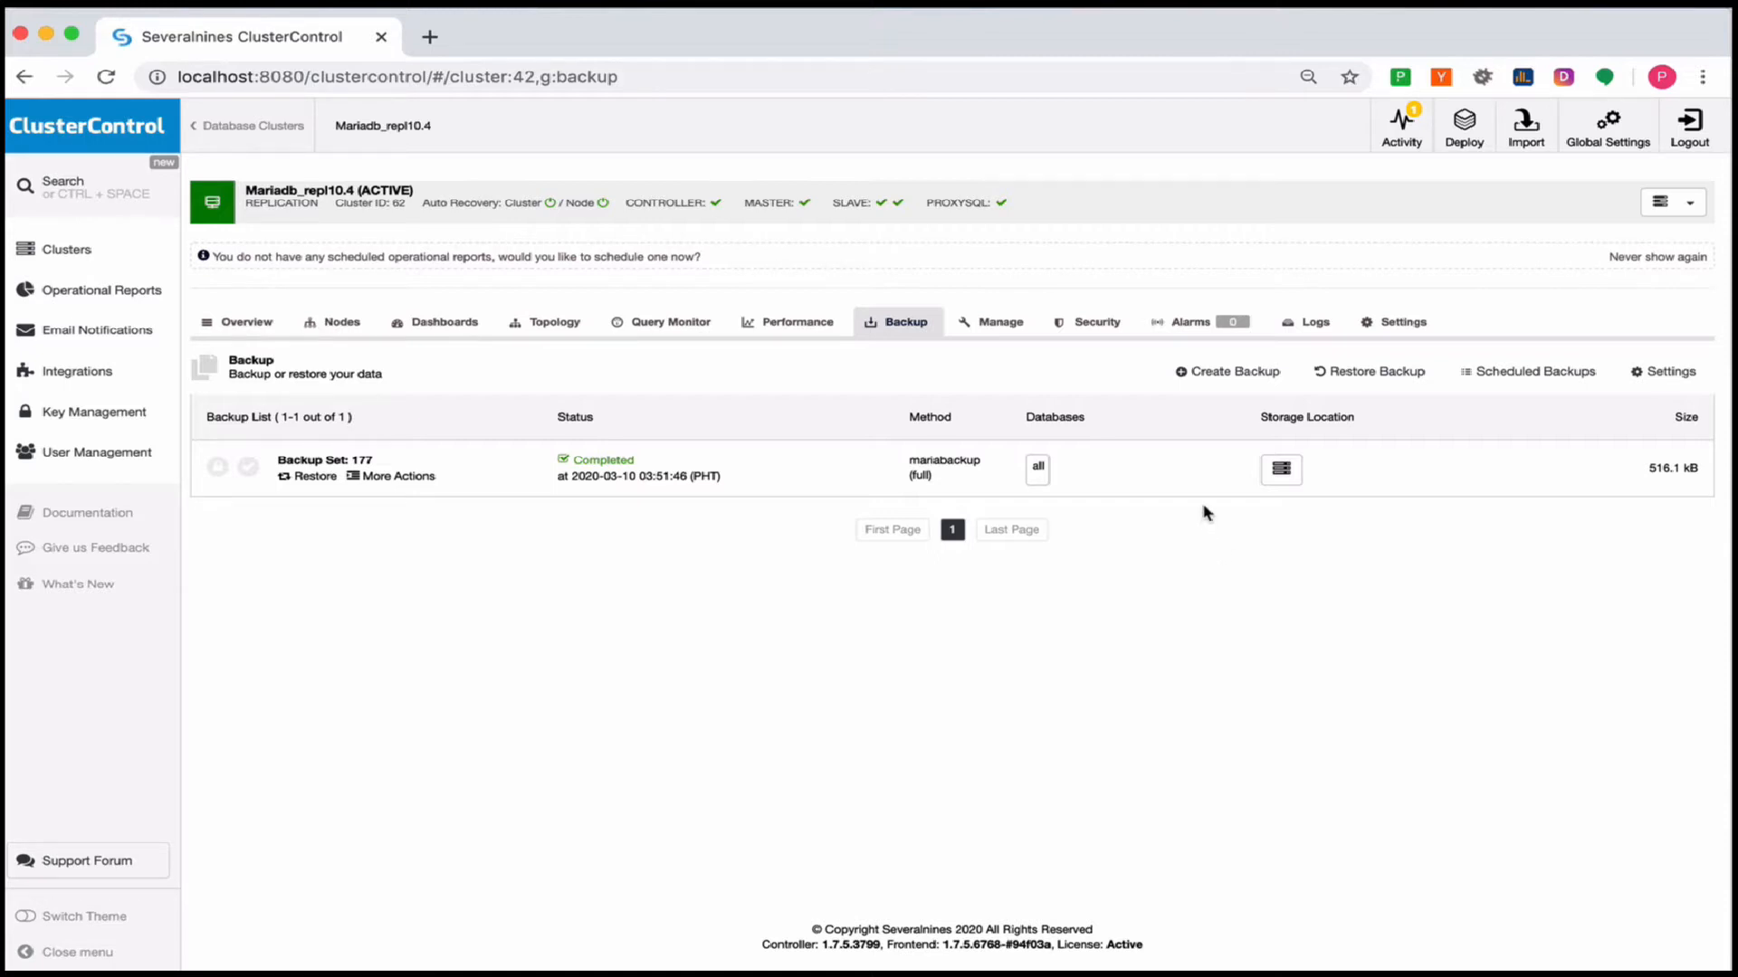
pyautogui.click(1249, 378)
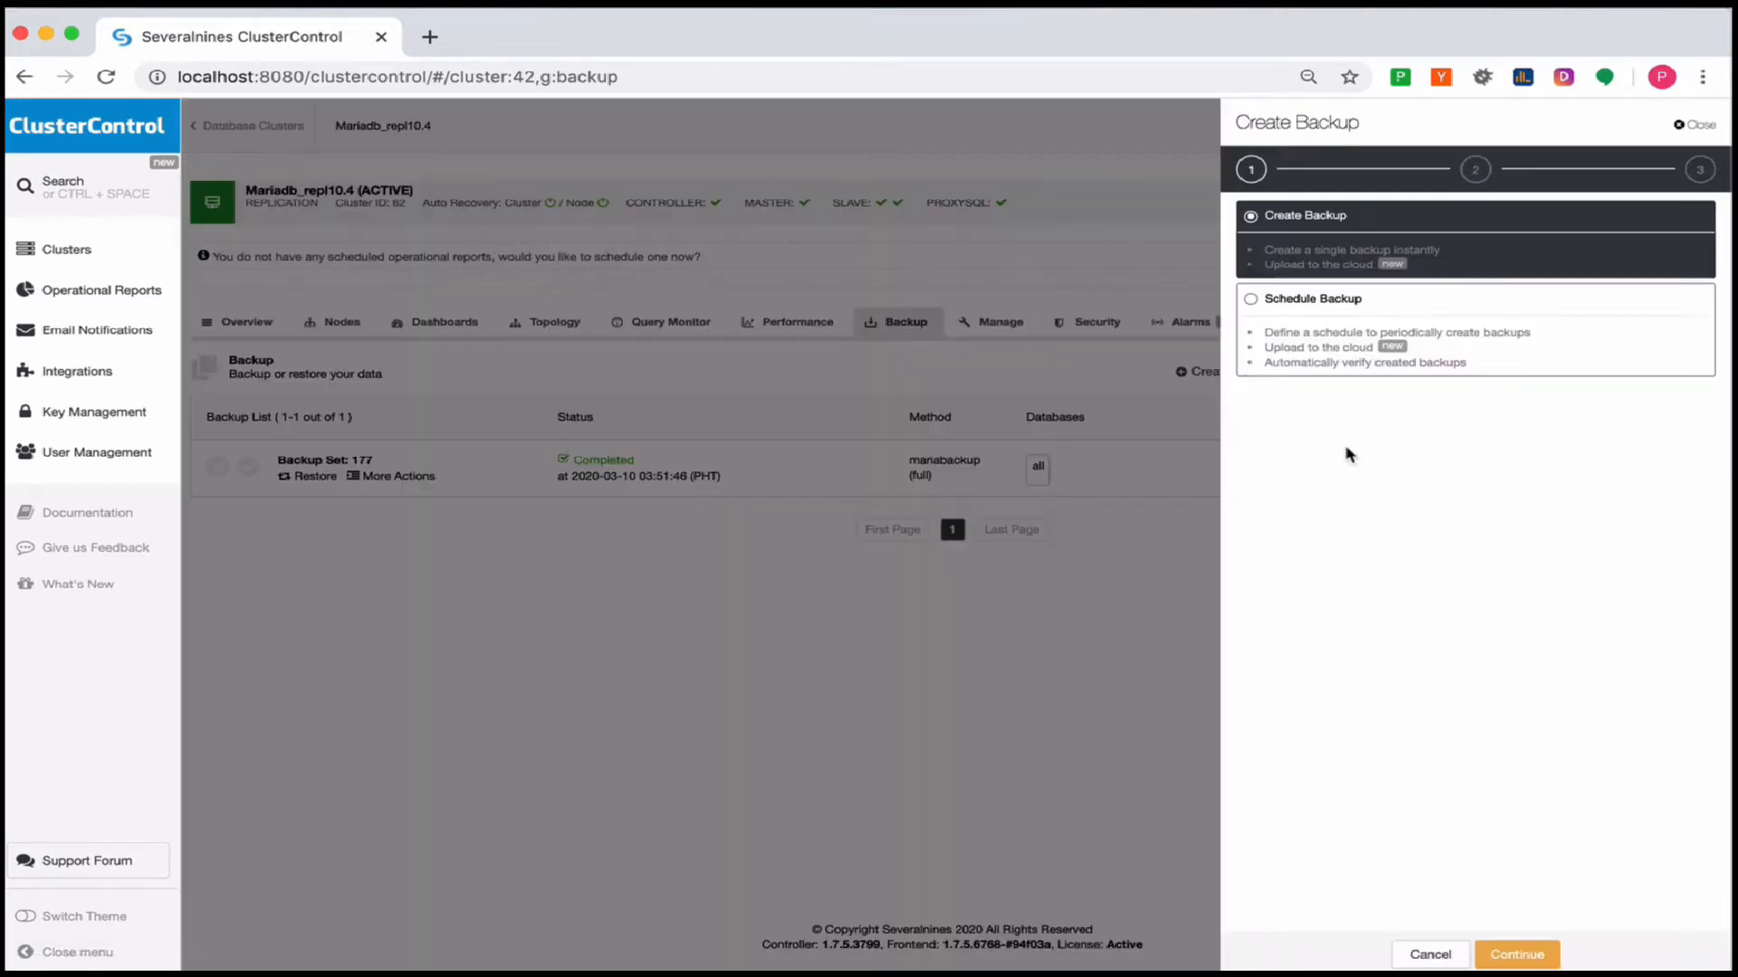
pyautogui.click(1525, 958)
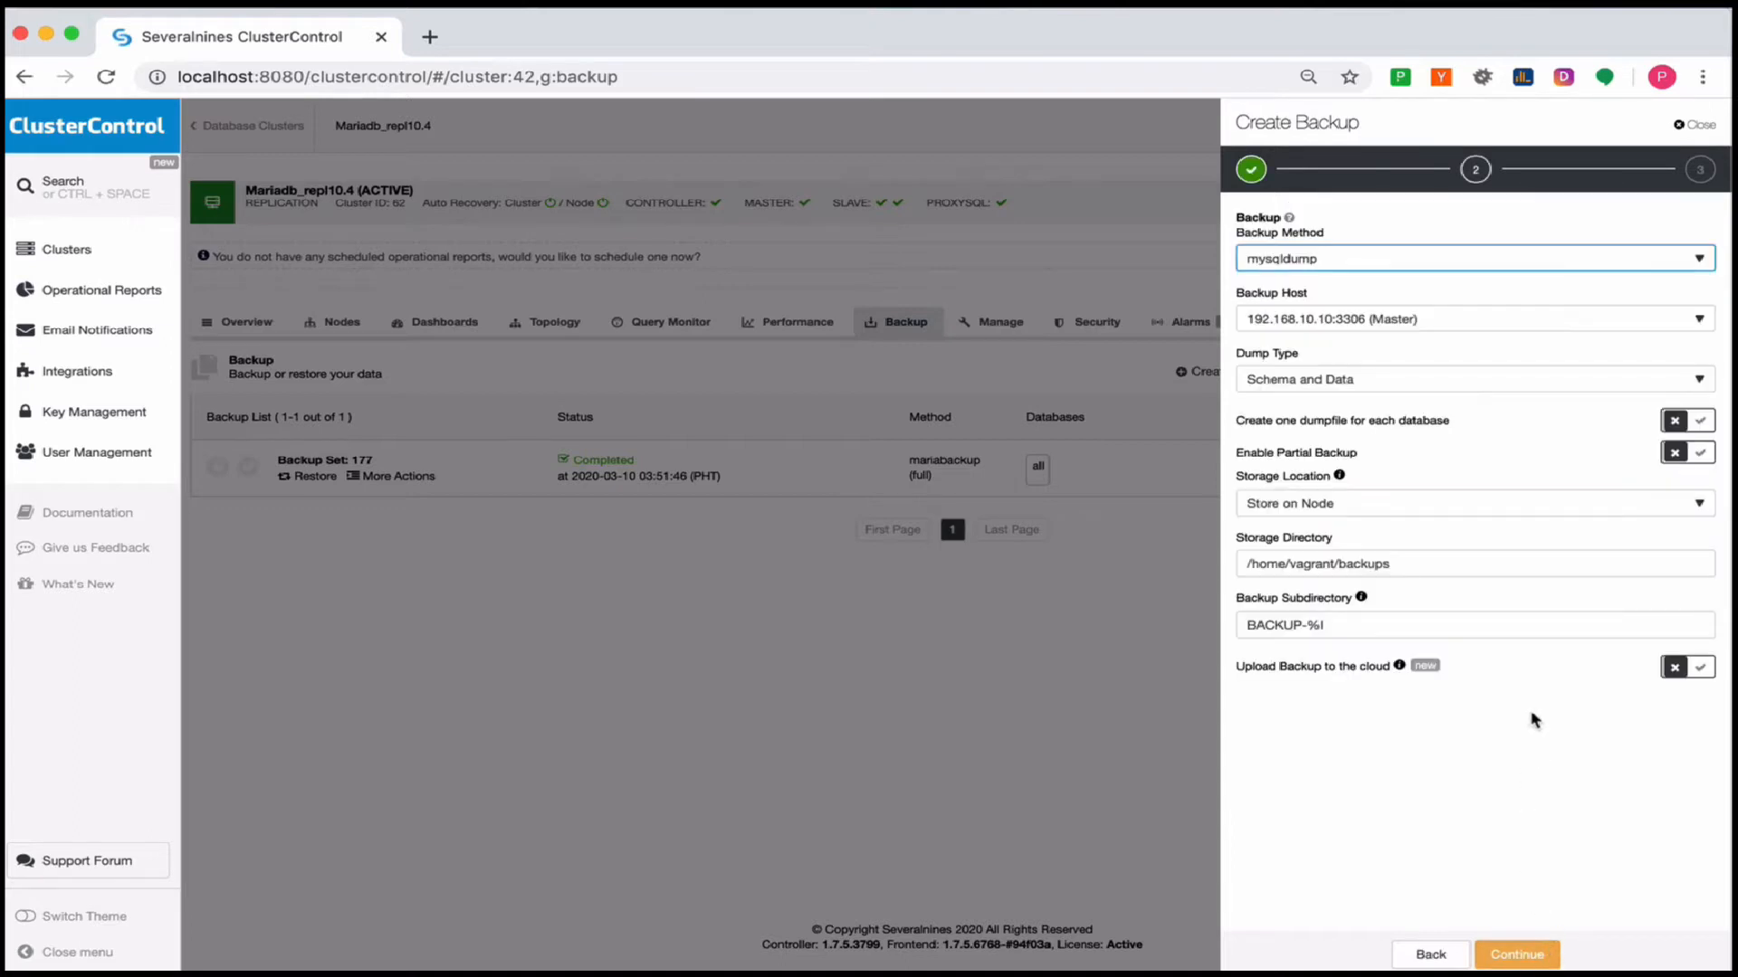
# Set the backup method to mariabackup (full) and the backup host to 192.168.10.10:3306 (Master)
pyautogui.click(1371, 260)
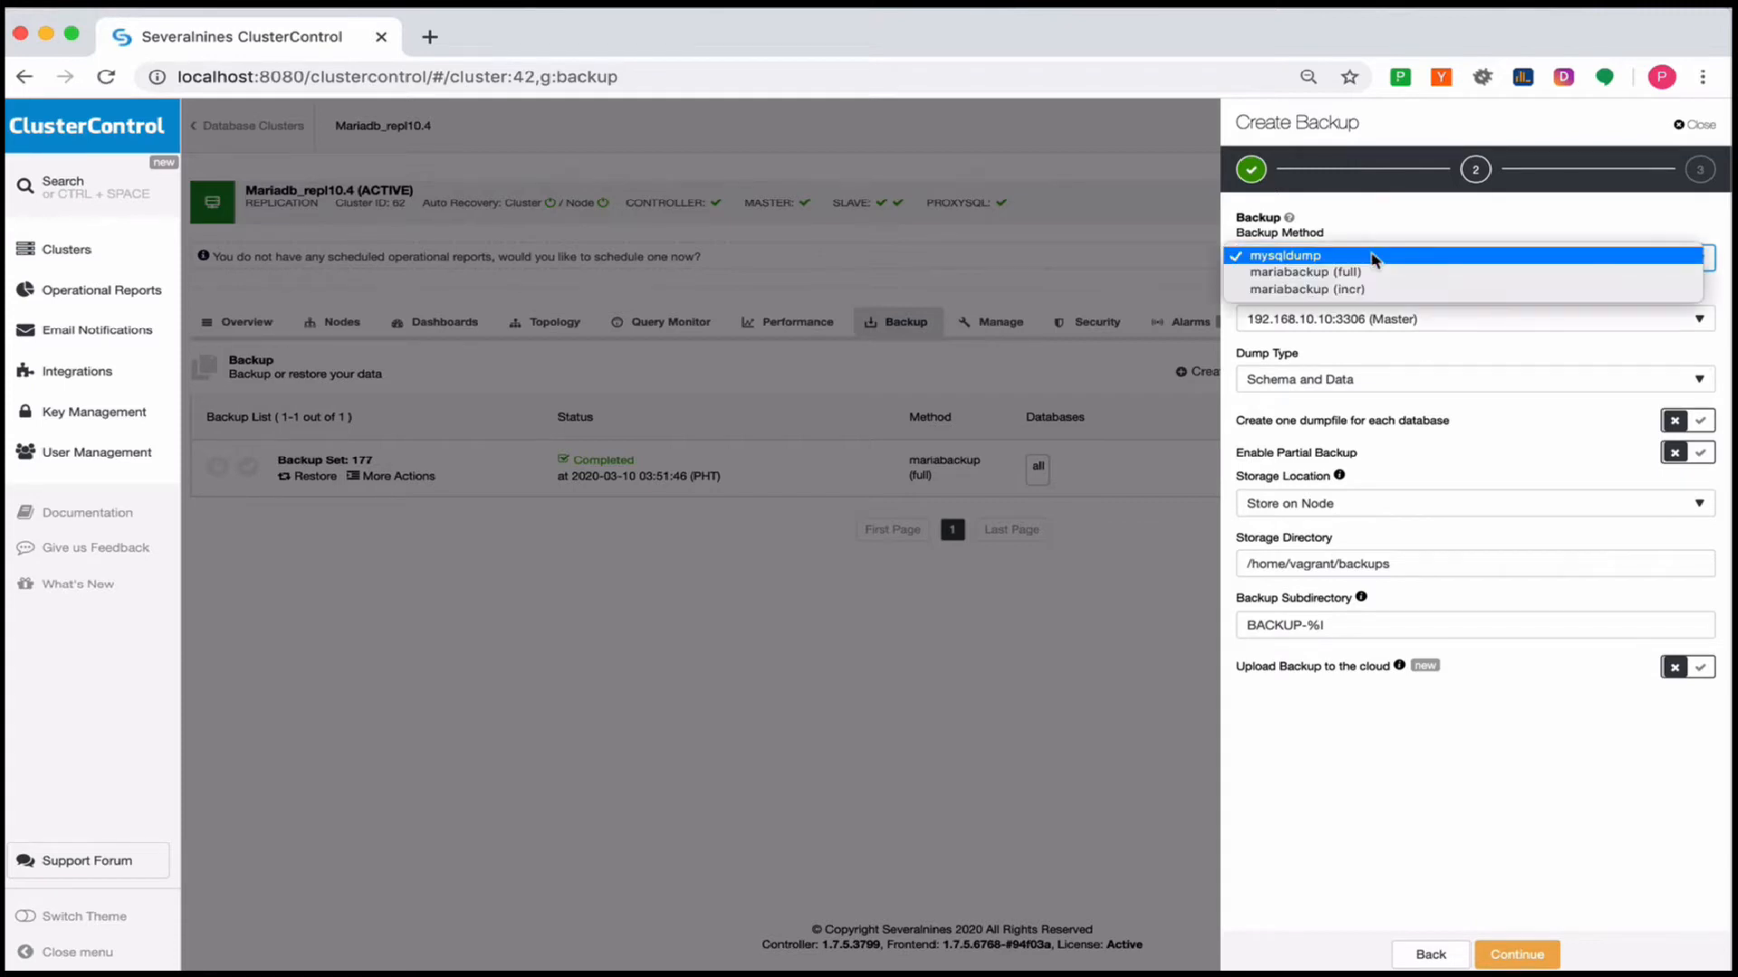
pyautogui.click(1240, 345)
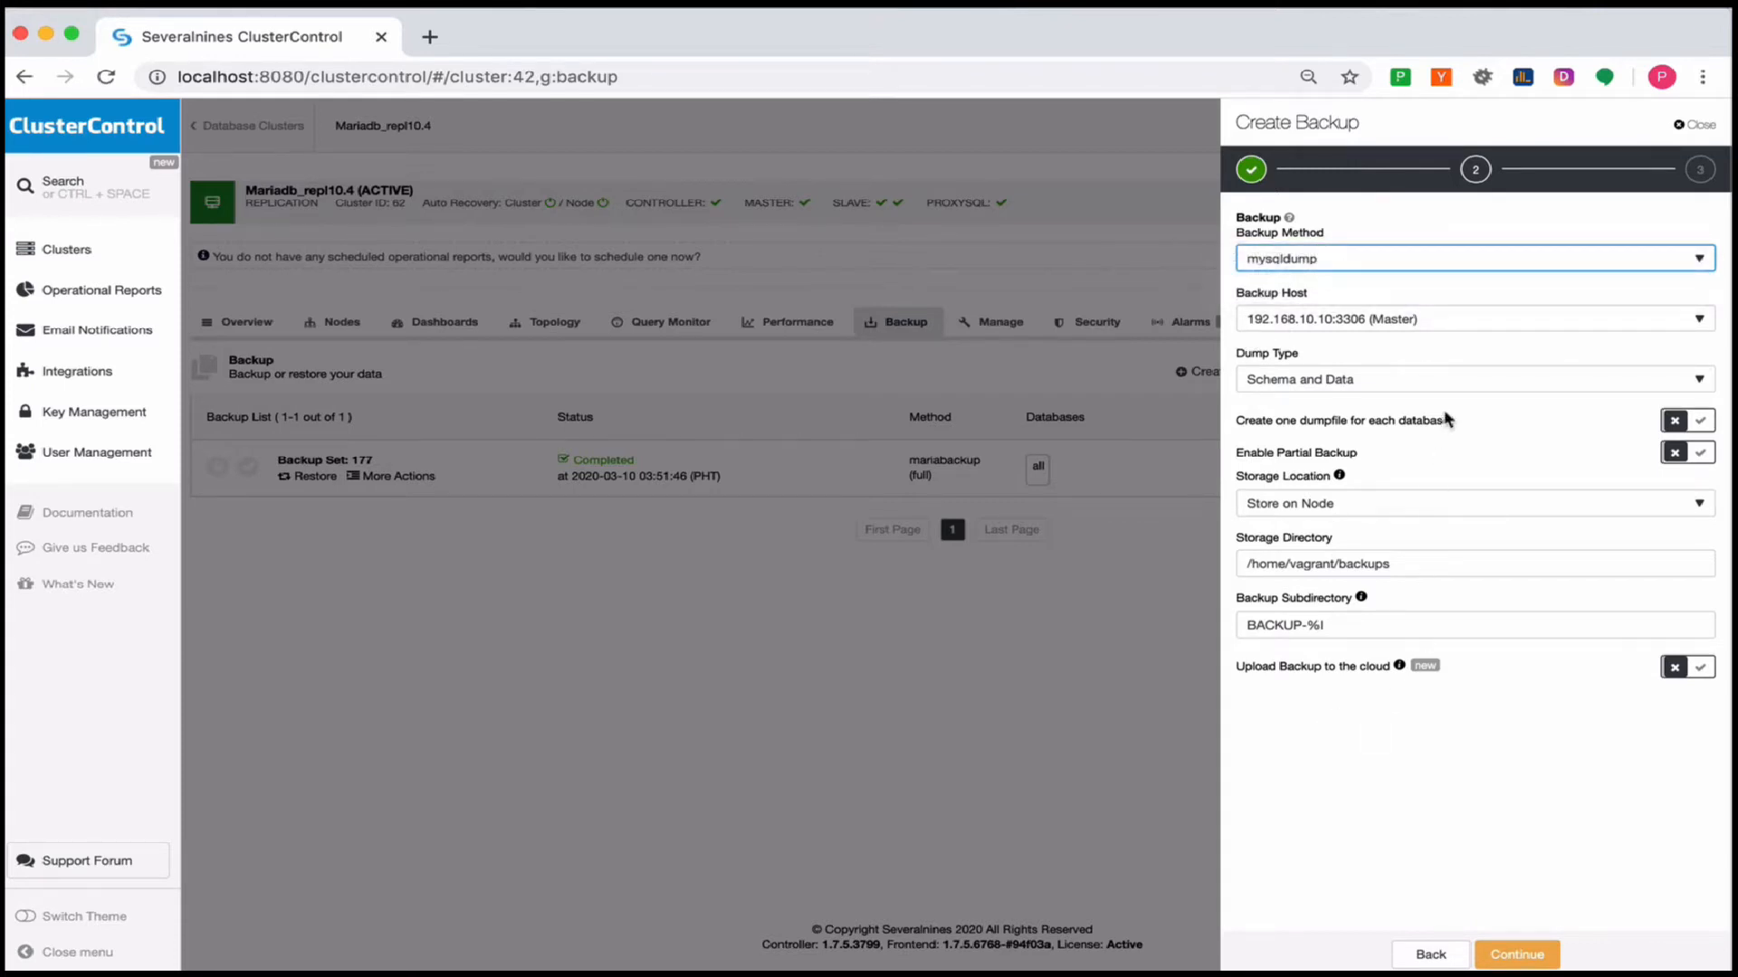
pyautogui.click(1485, 265)
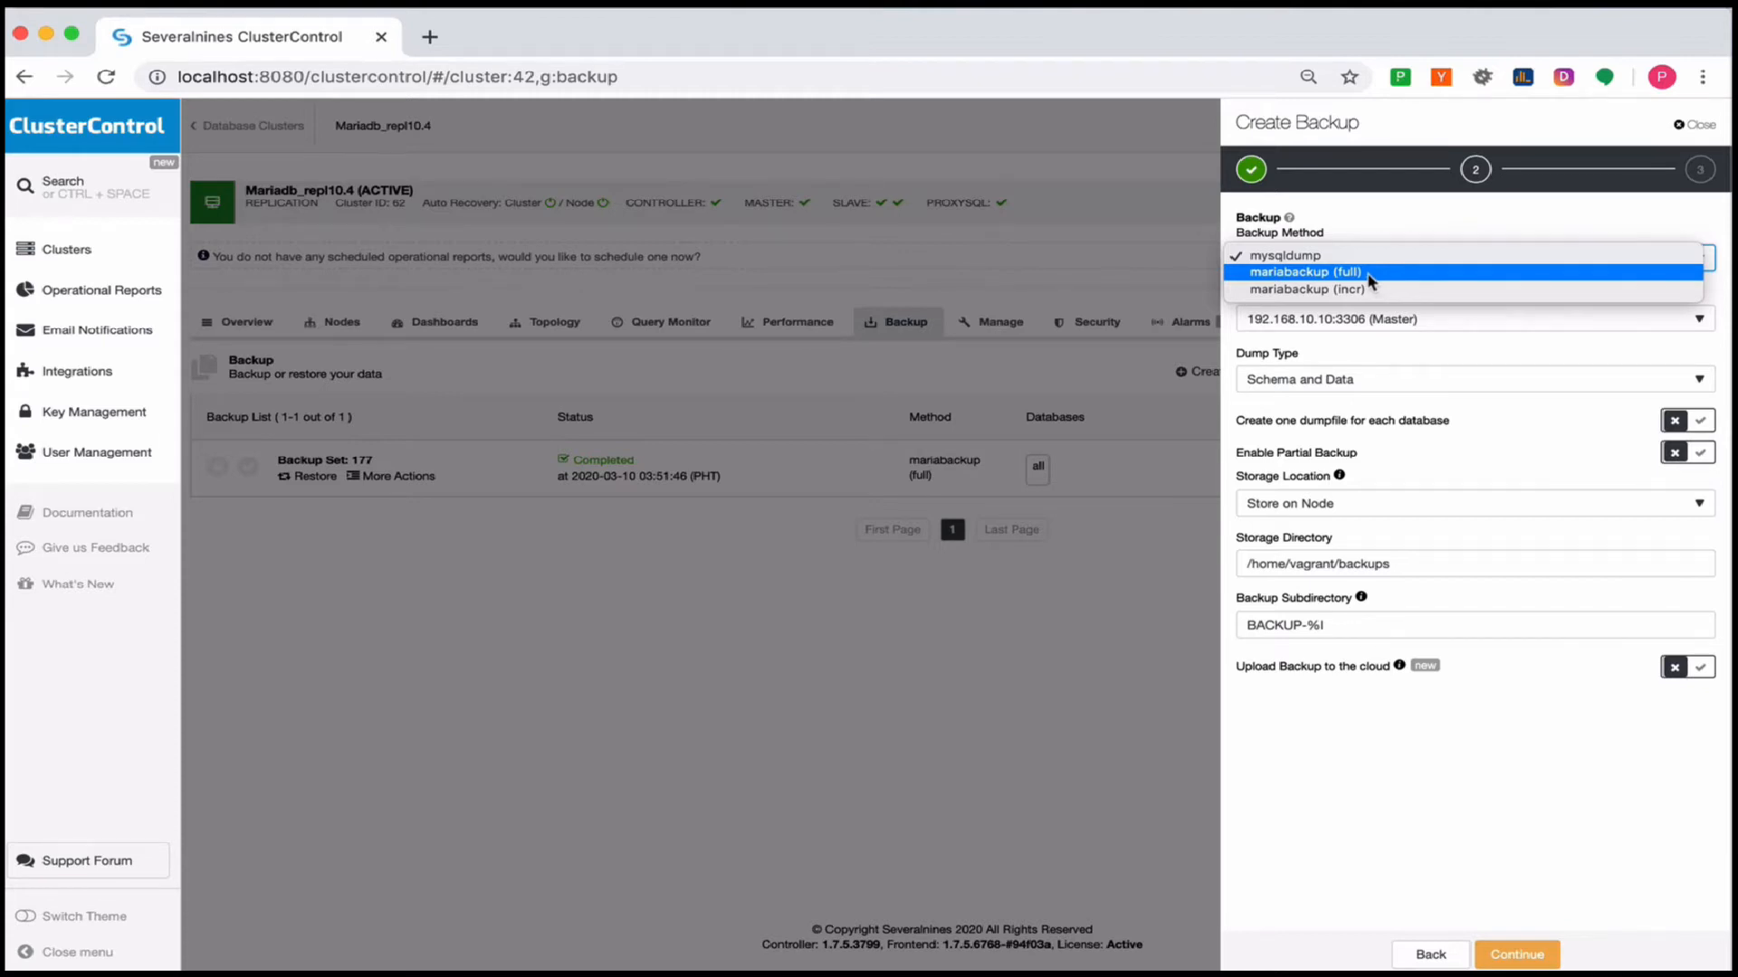
pyautogui.click(1367, 274)
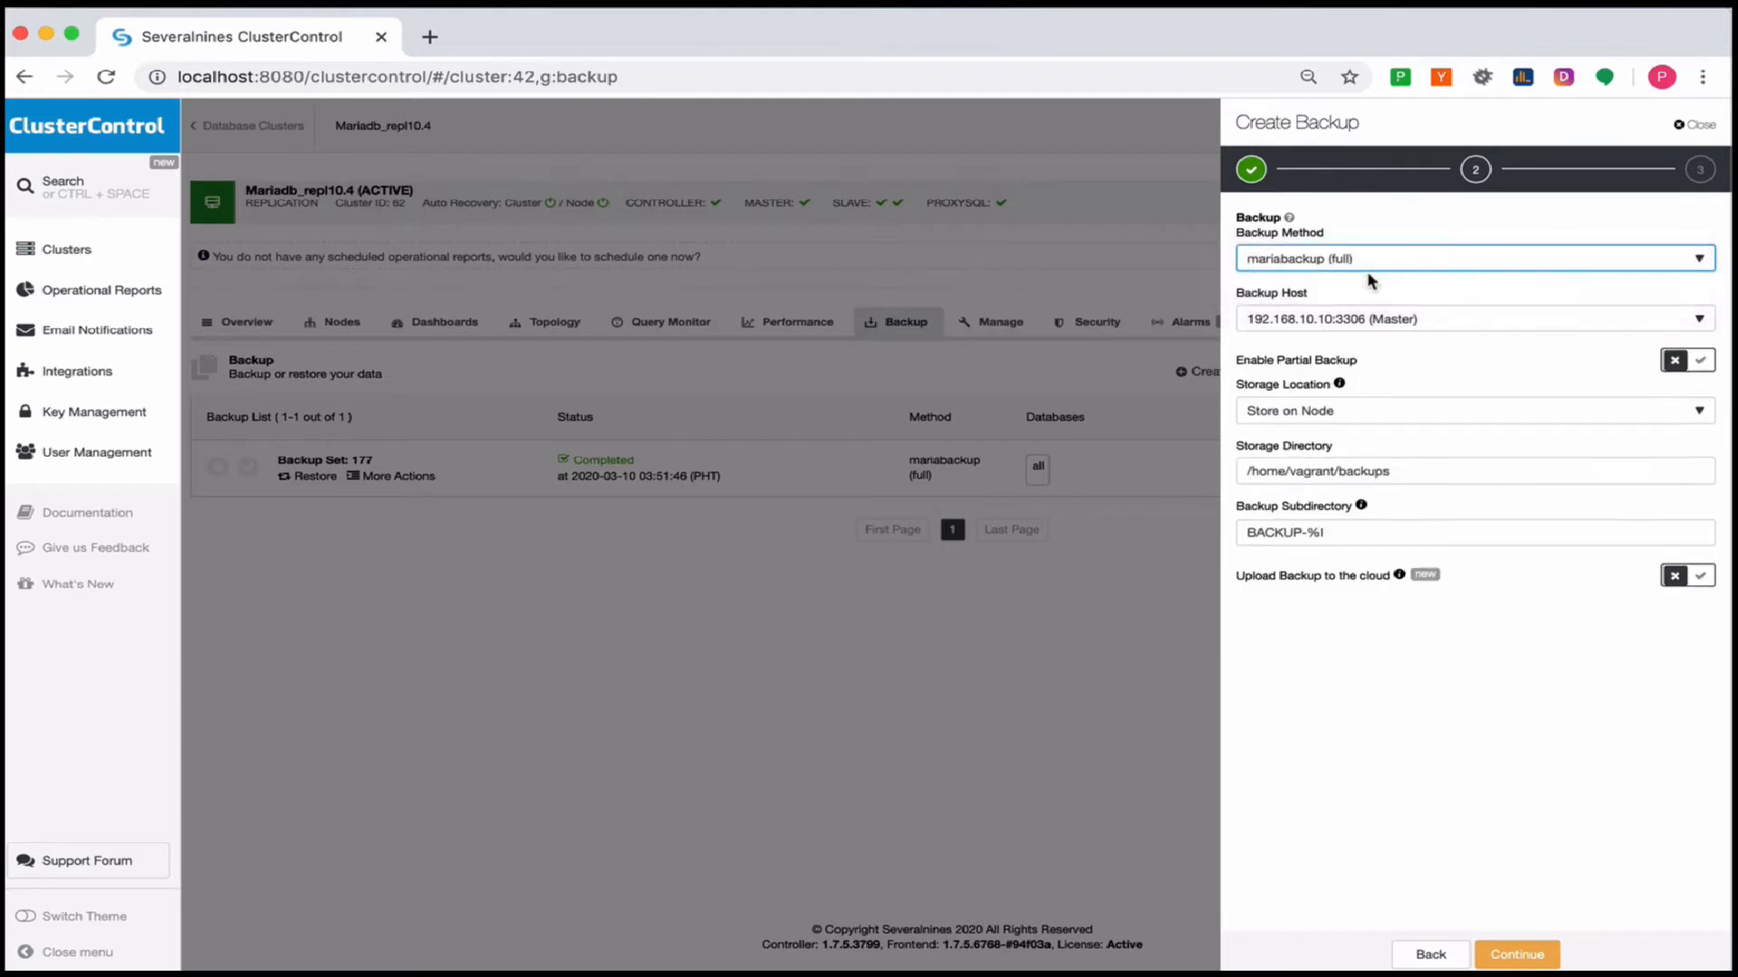
pyautogui.click(1406, 324)
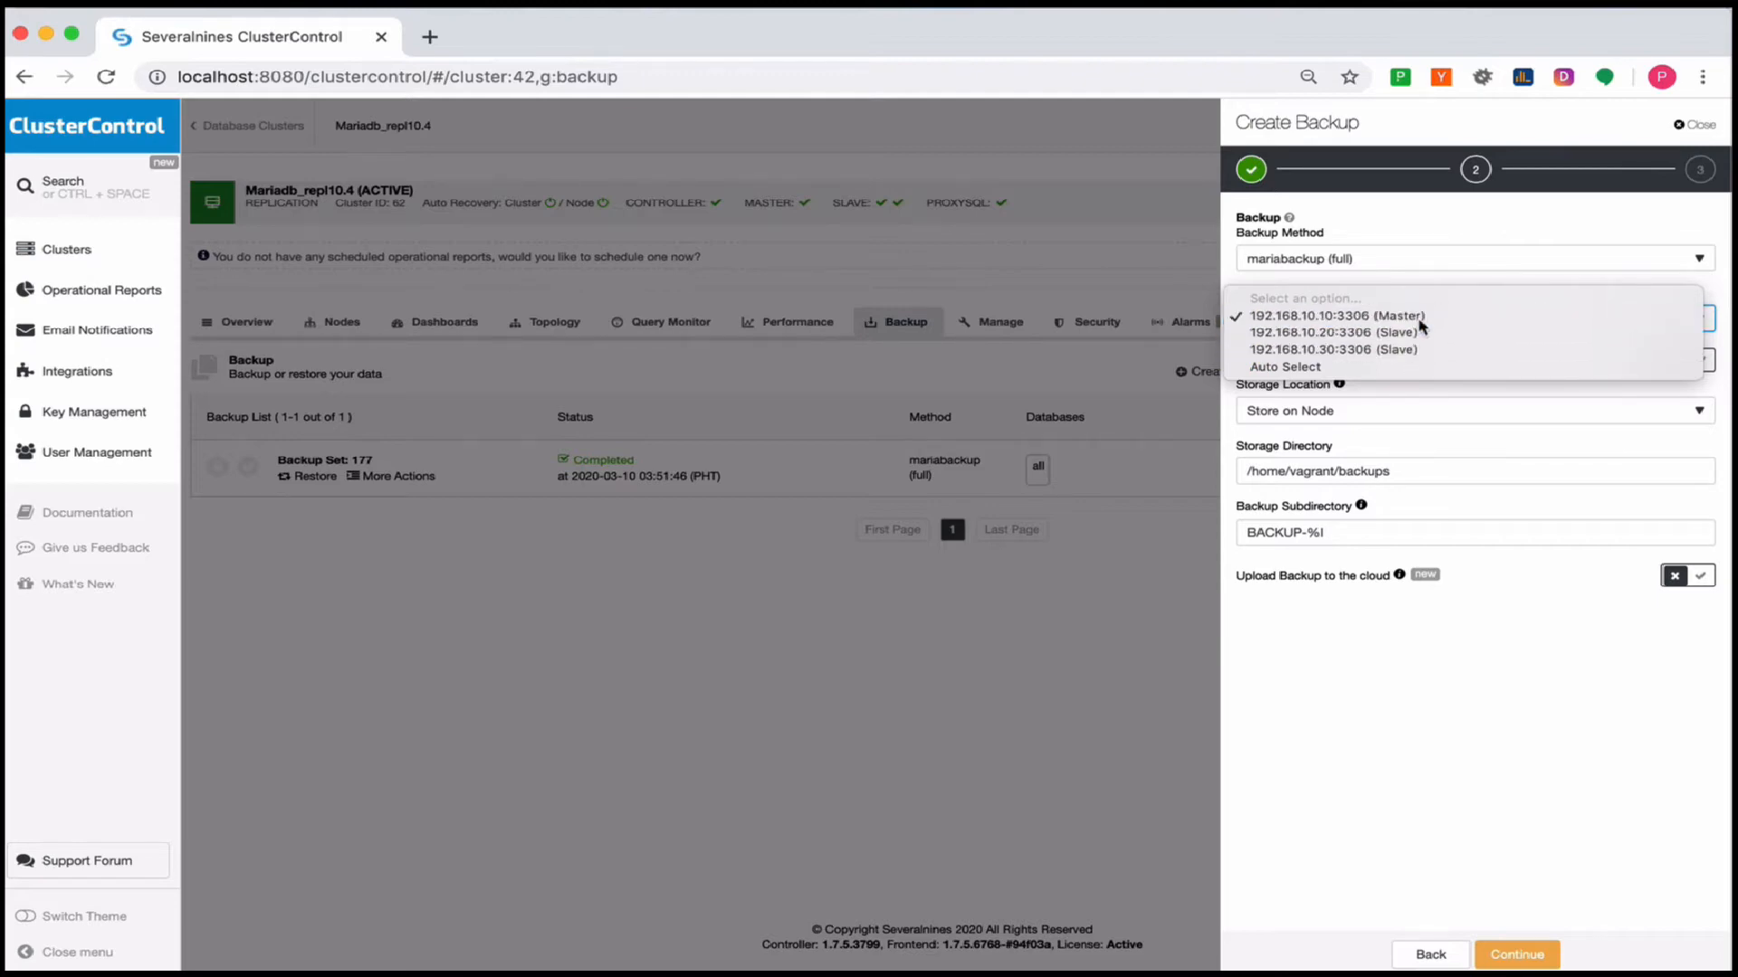
pyautogui.click(1419, 317)
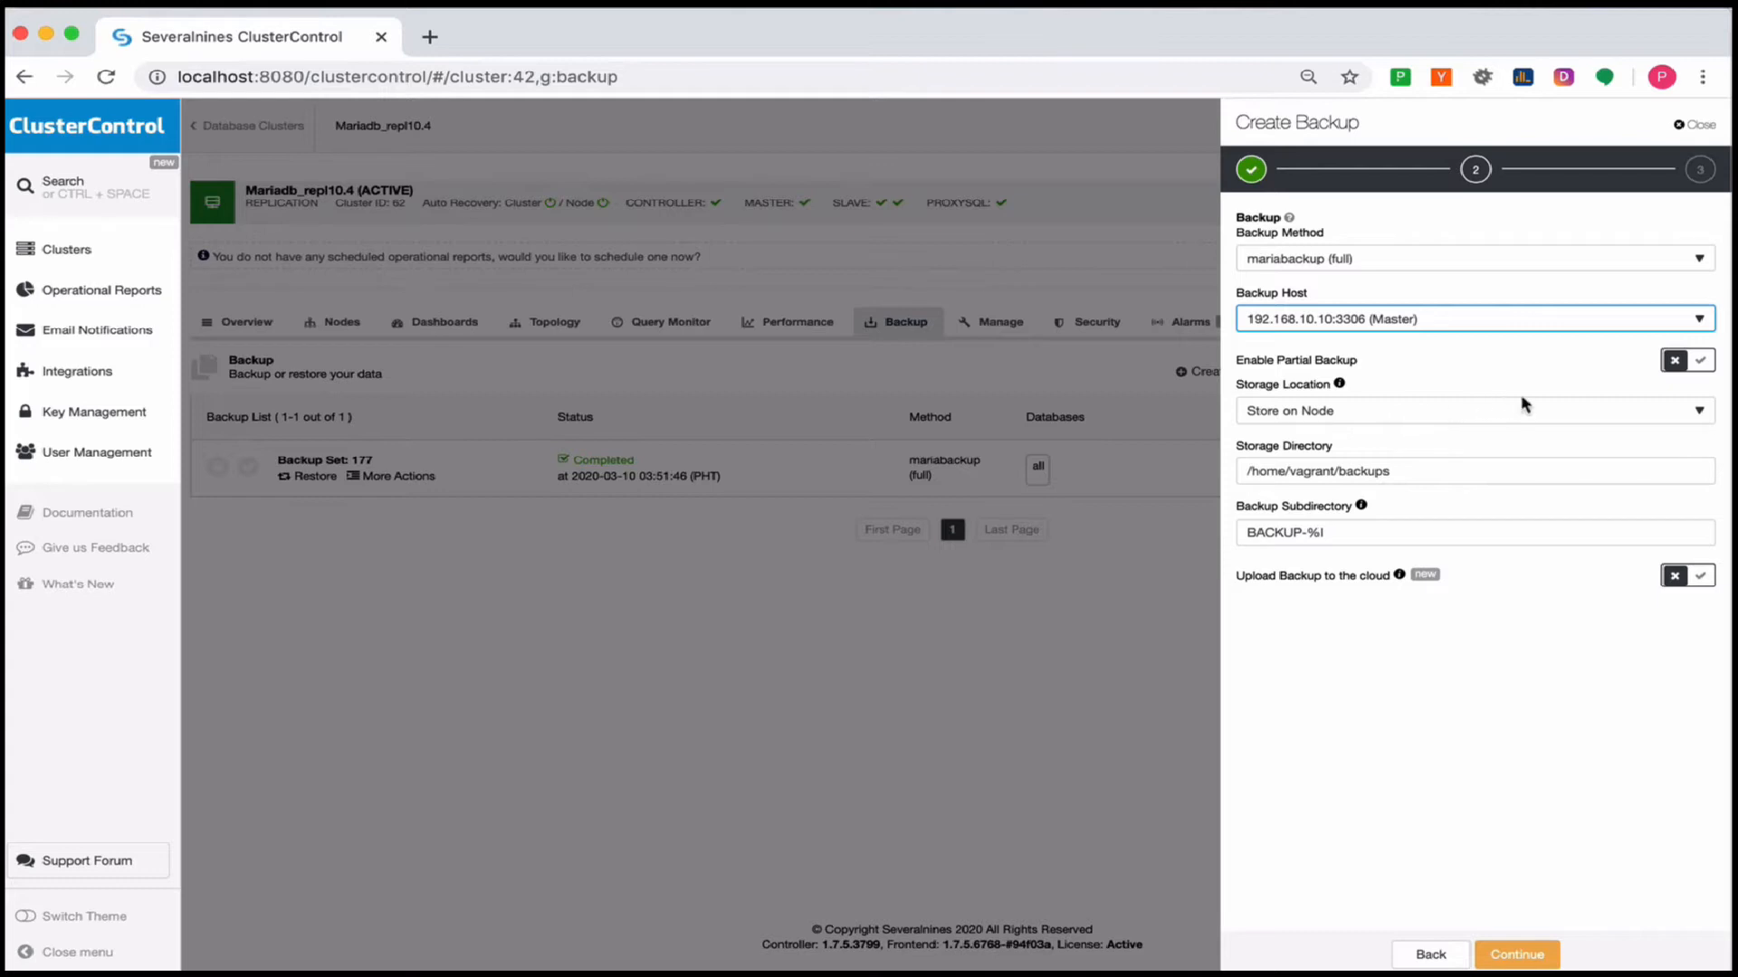
# Keep partial backup disabled and choose Store on Node as the storage location
pyautogui.click(1700, 362)
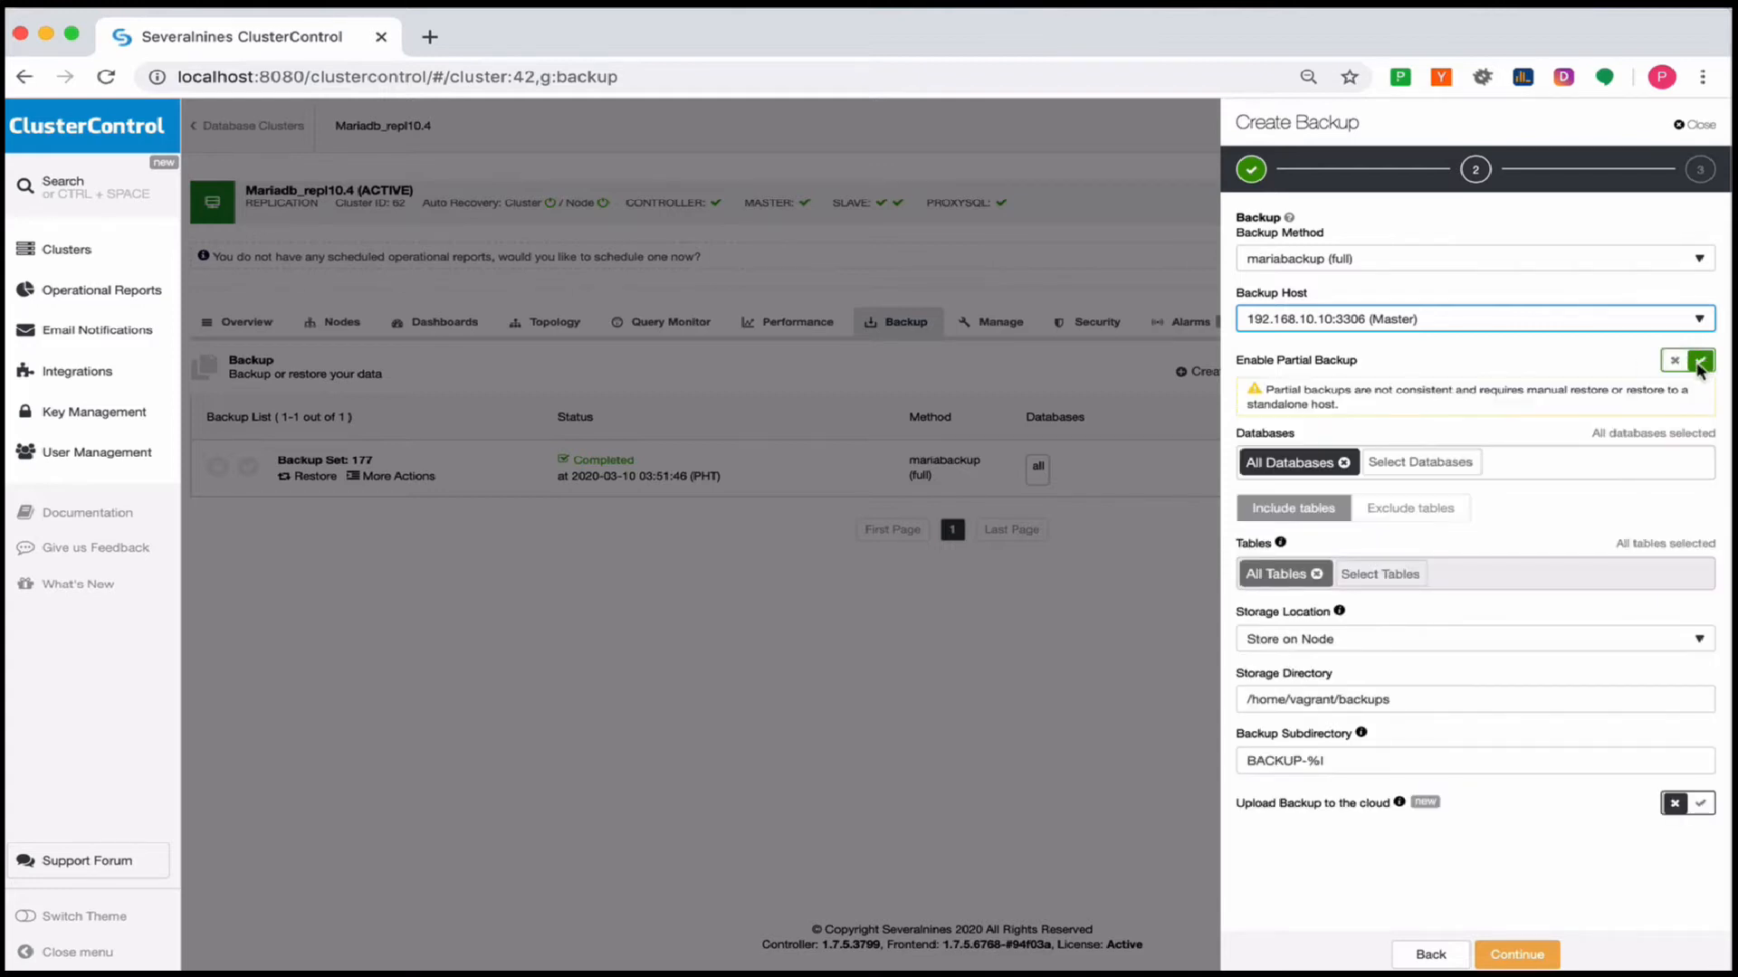
pyautogui.click(1675, 361)
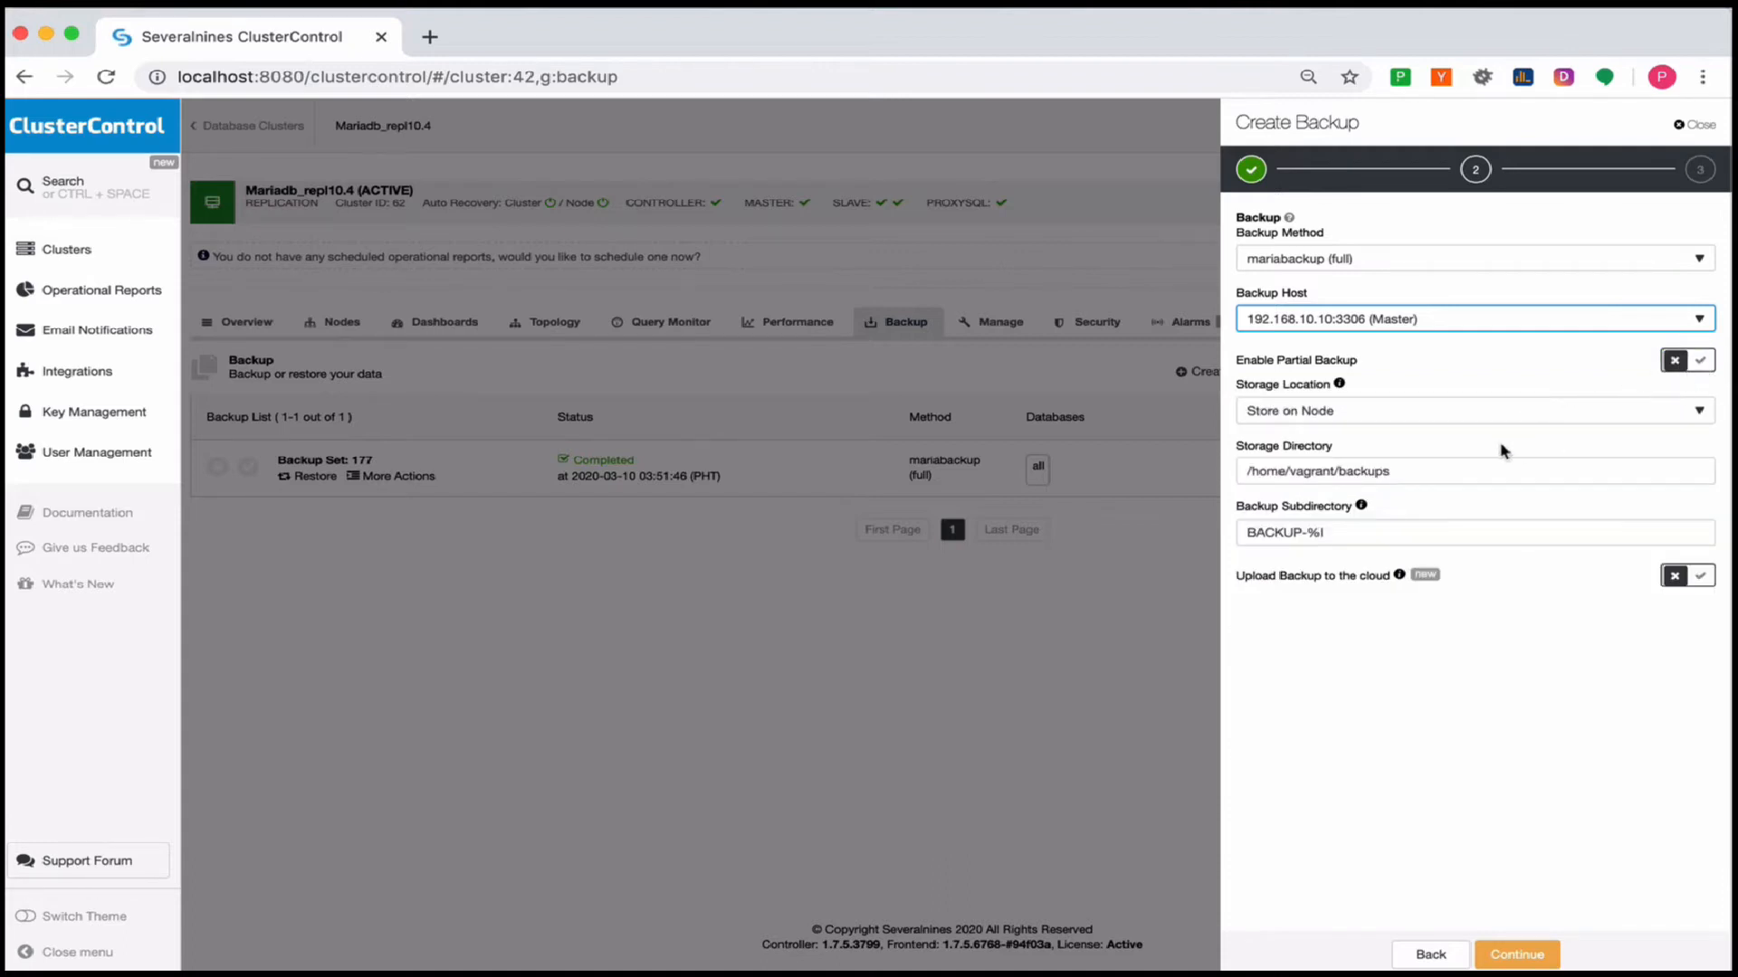
pyautogui.click(1360, 412)
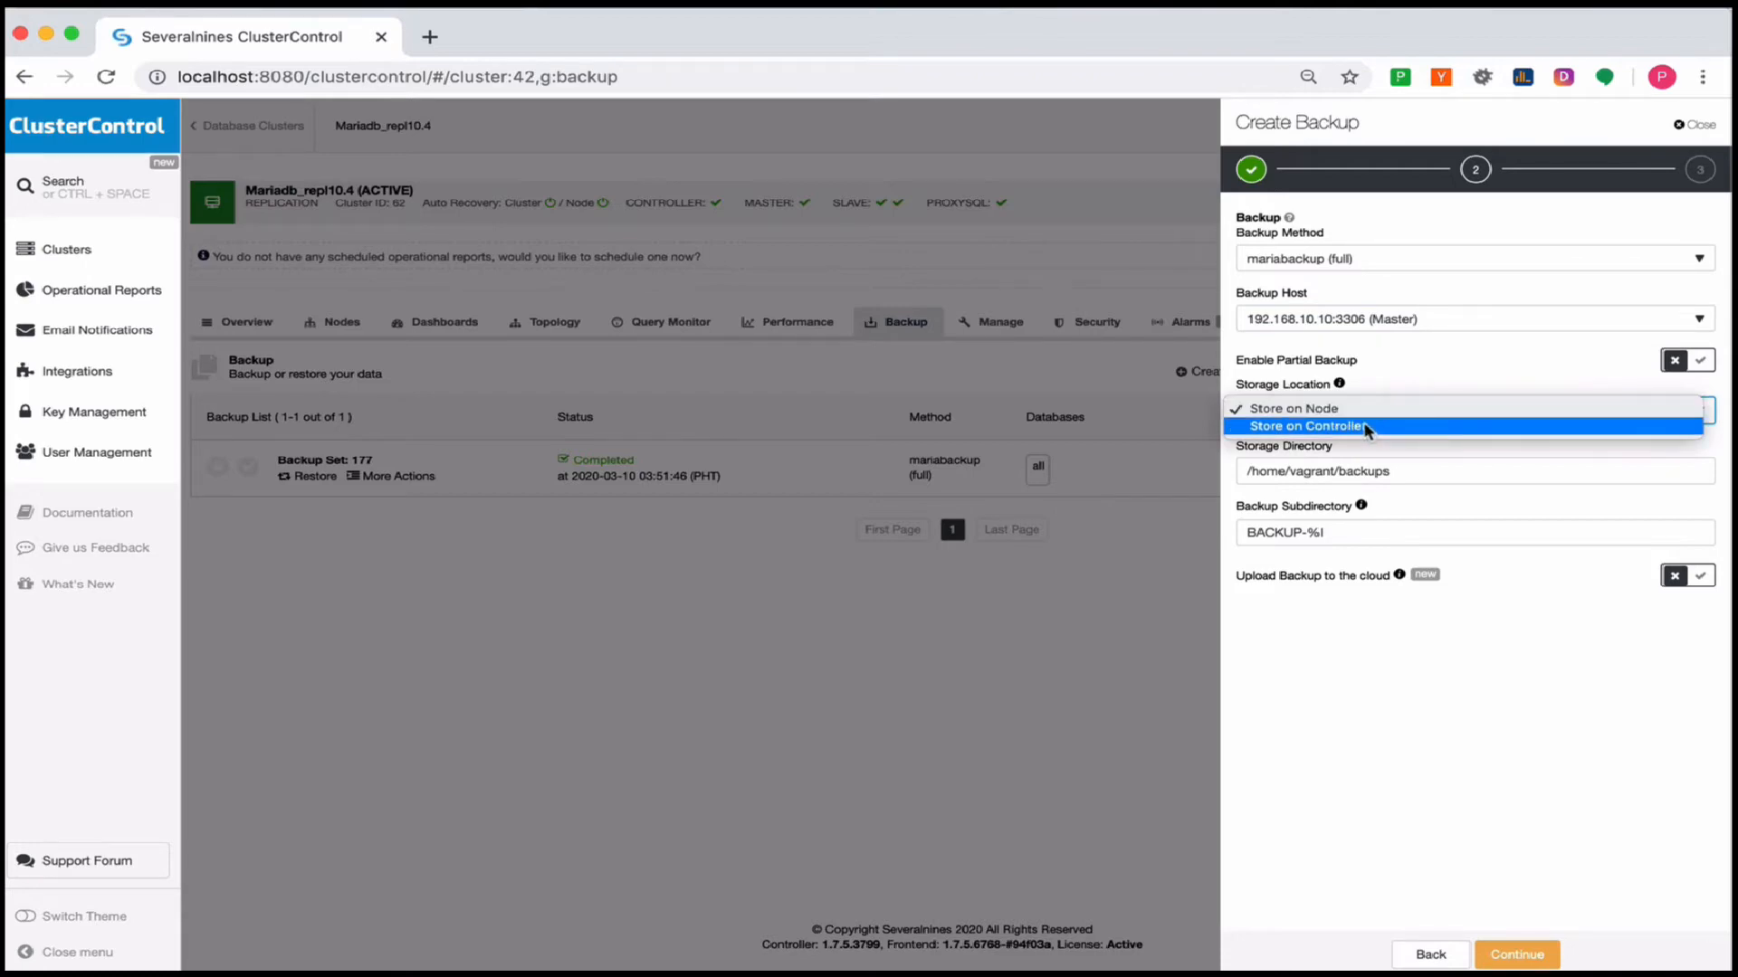
pyautogui.click(1382, 380)
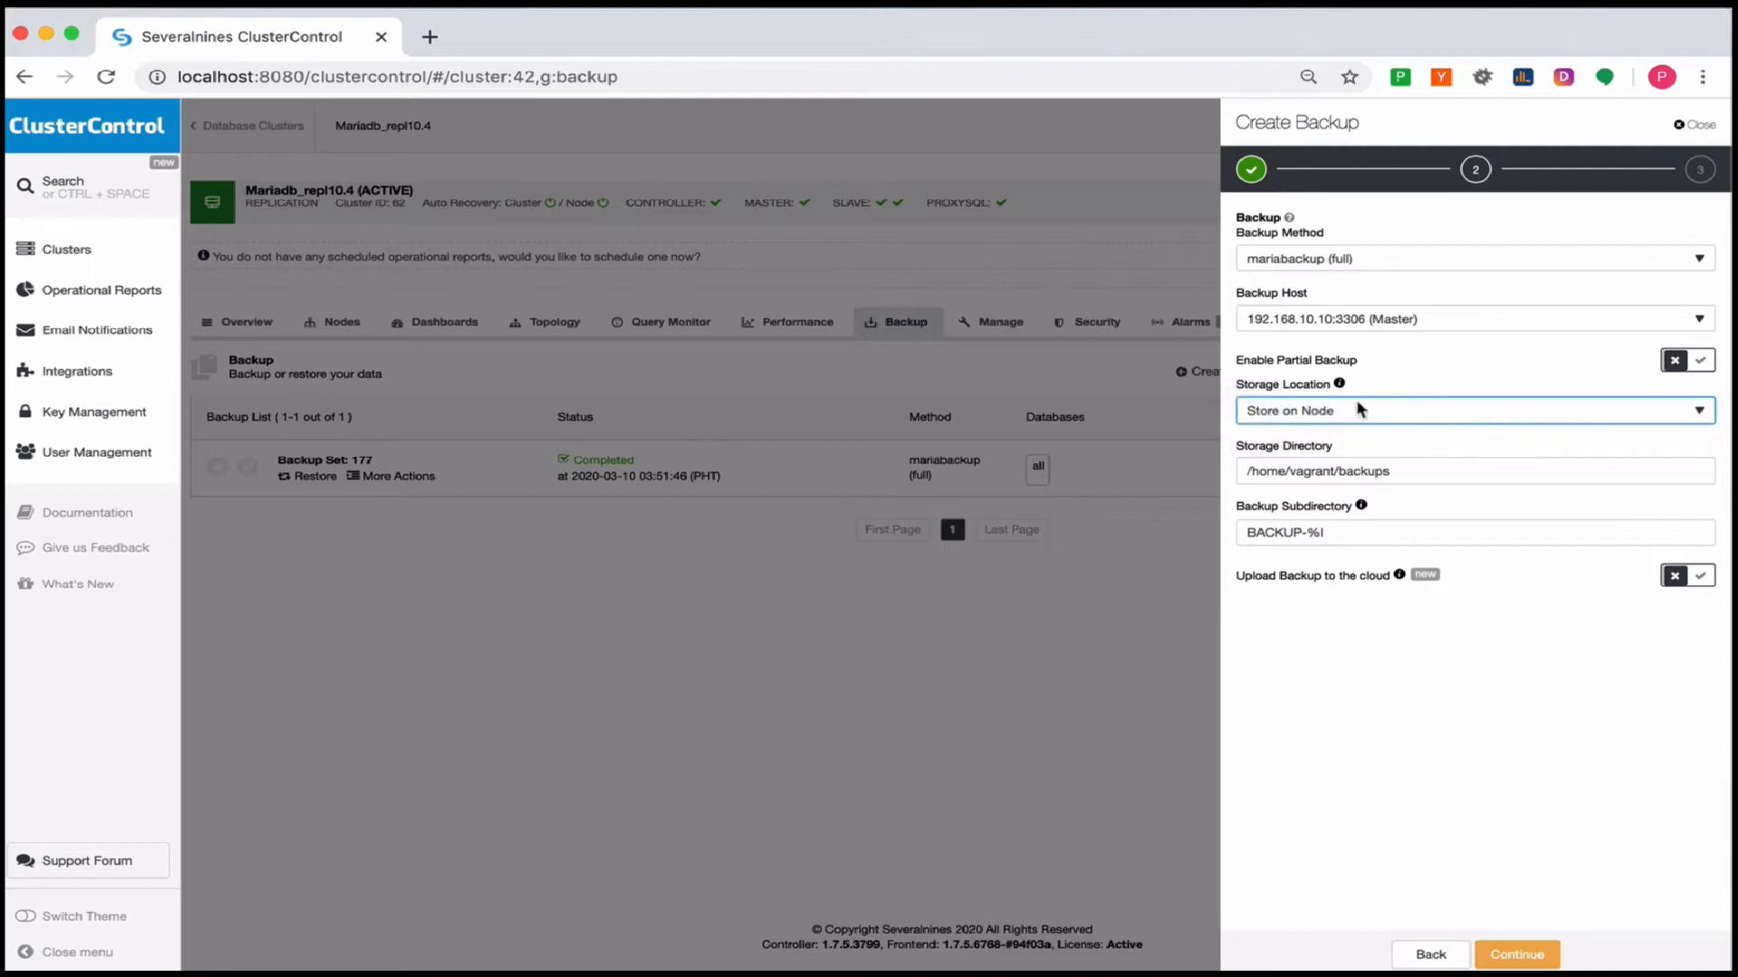
pyautogui.click(1355, 412)
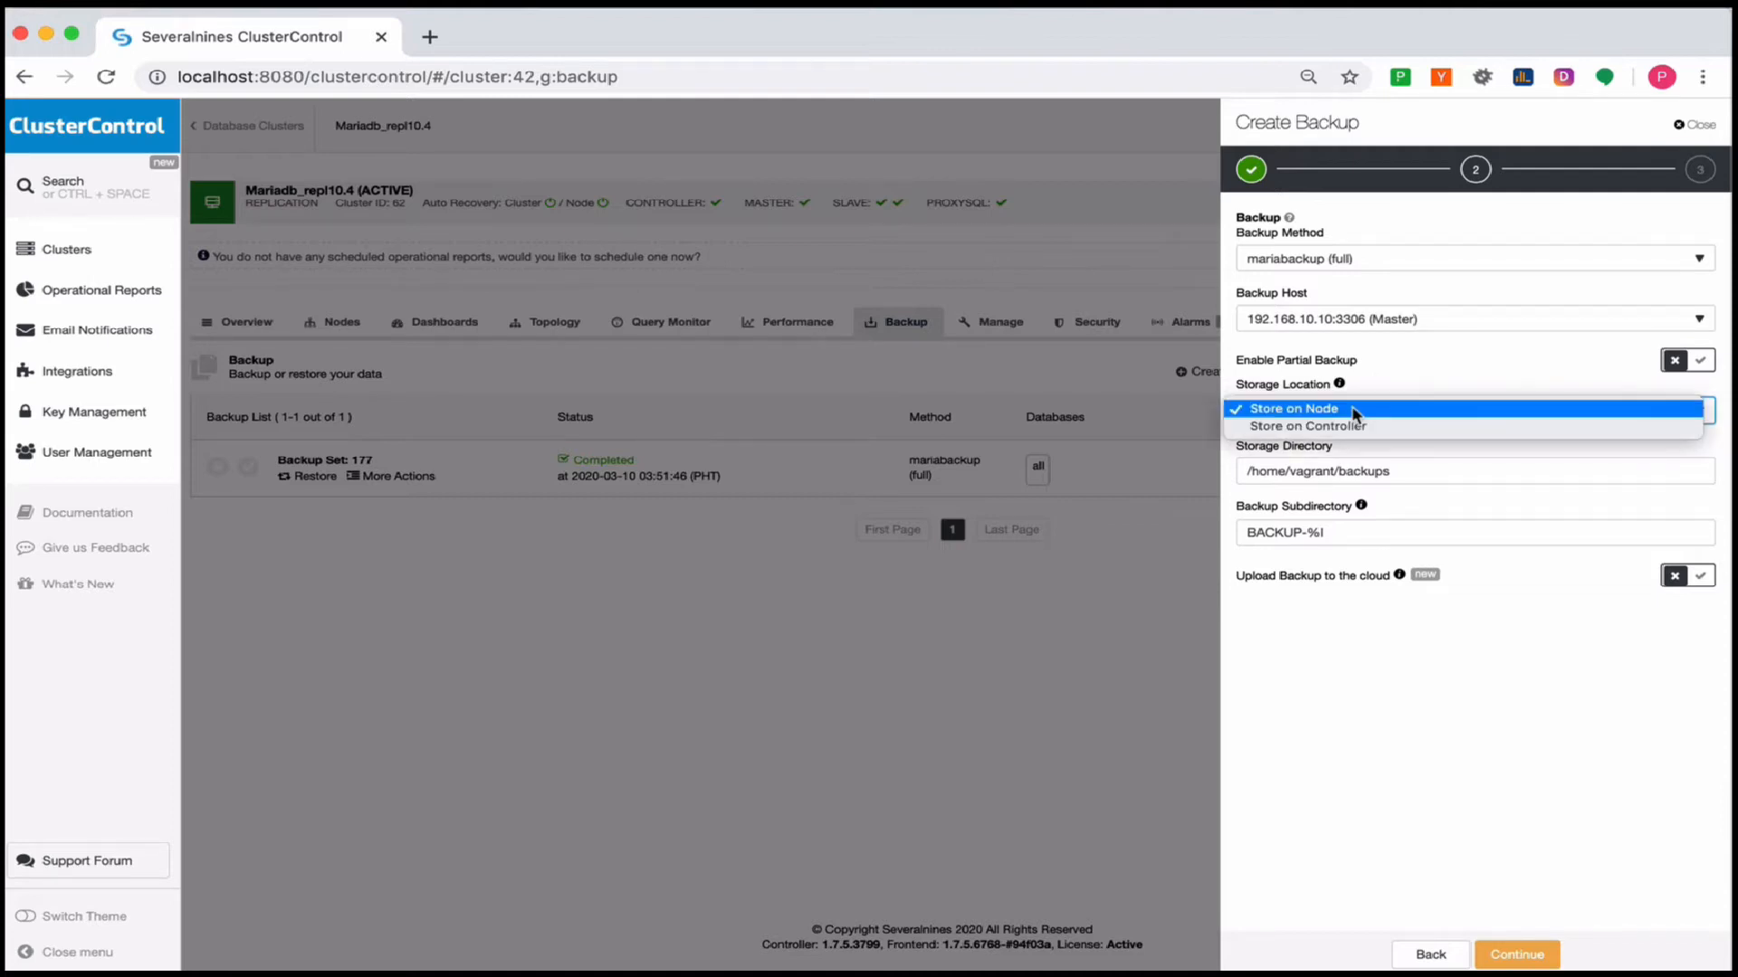
pyautogui.click(1355, 411)
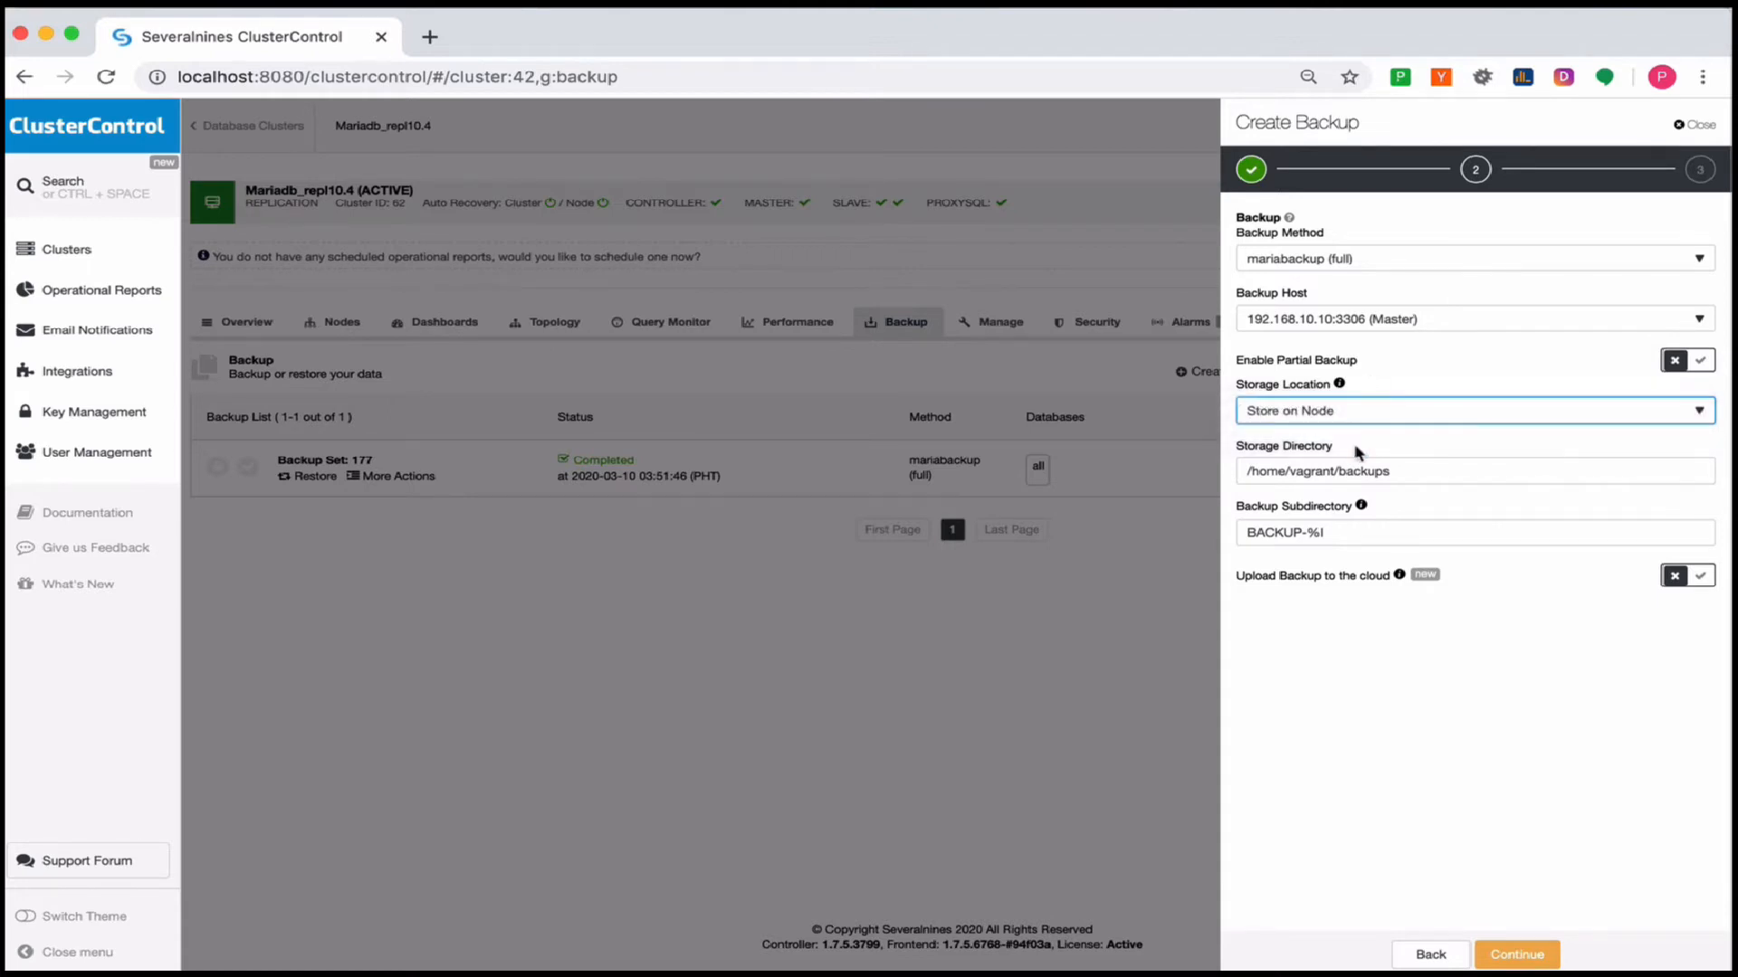
# Examine the storage directory path, the backup subdirectory pattern and its help note in the backup form
pyautogui.click(1429, 474)
pyautogui.moveTo(1429, 474); pyautogui.dragTo(1159, 473)
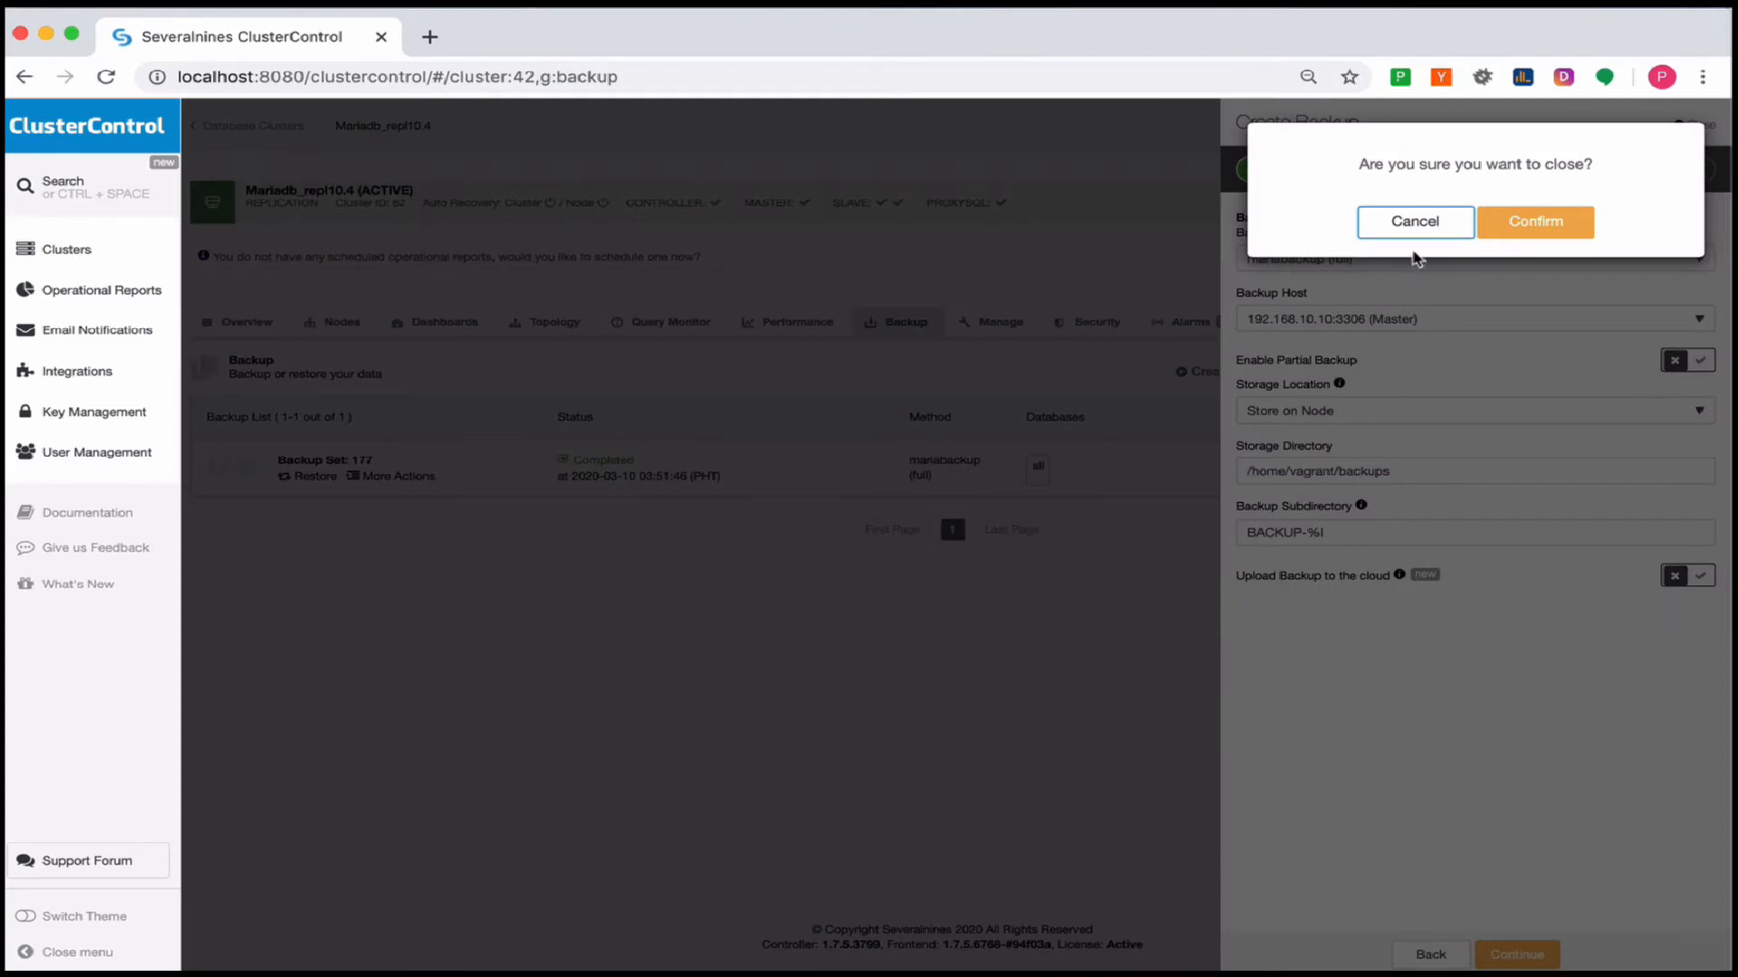
pyautogui.click(1417, 222)
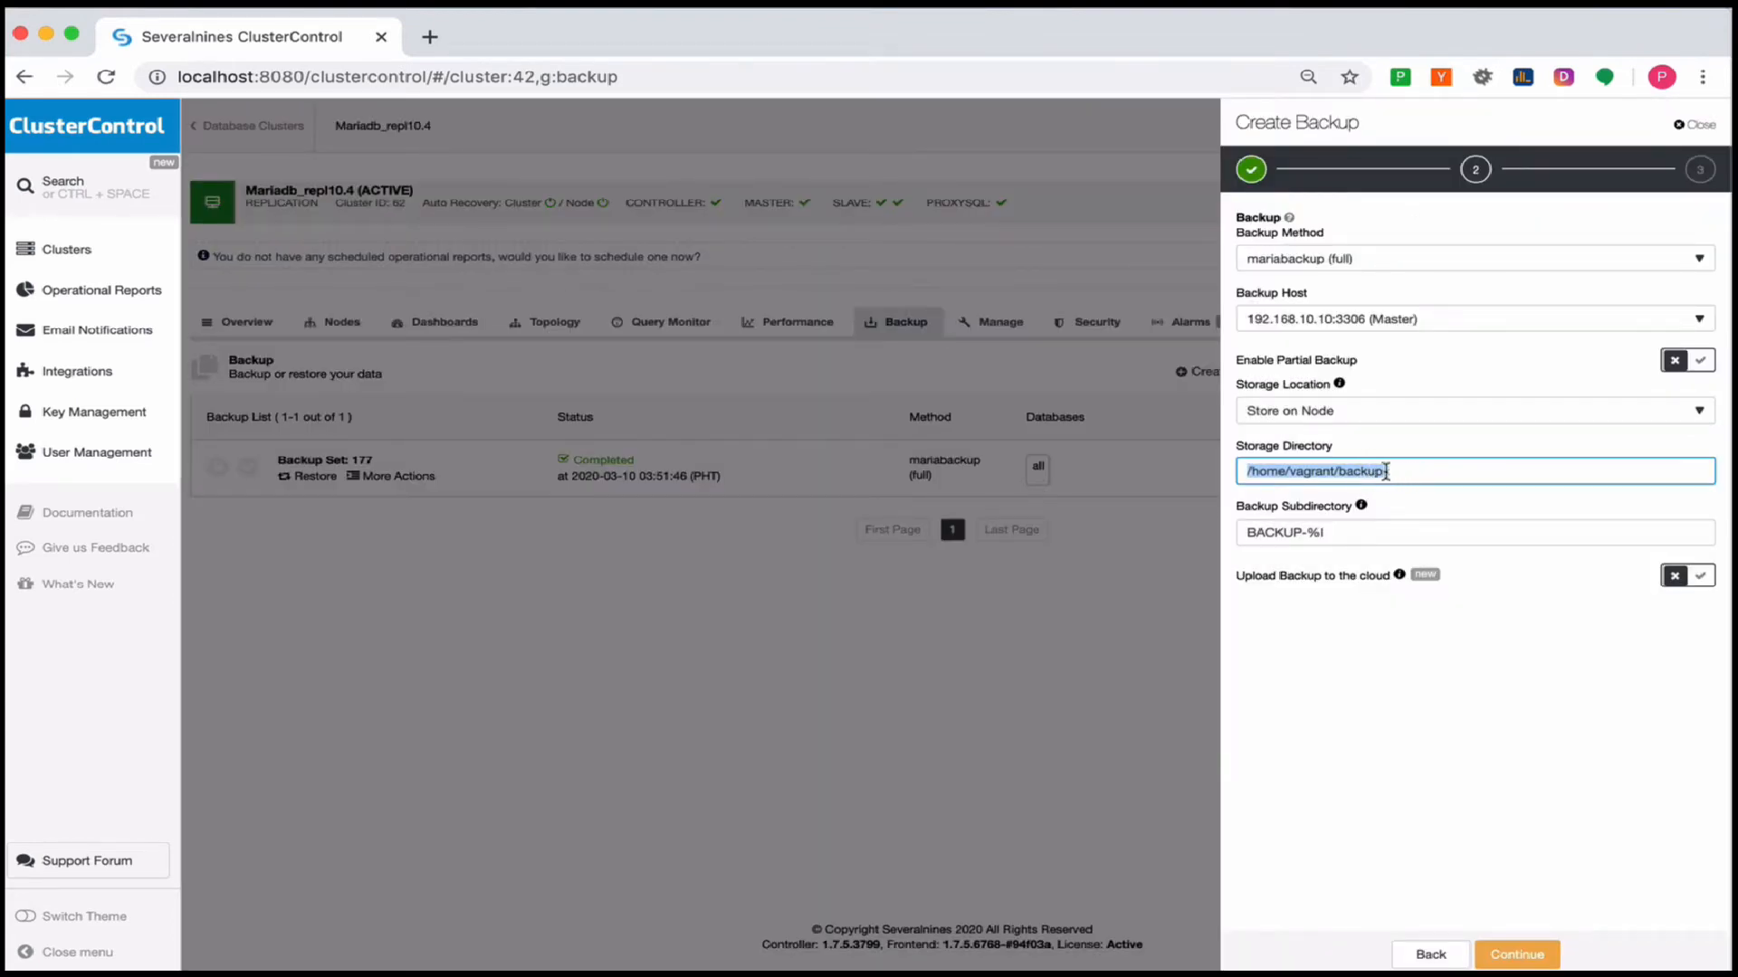
pyautogui.click(1318, 473)
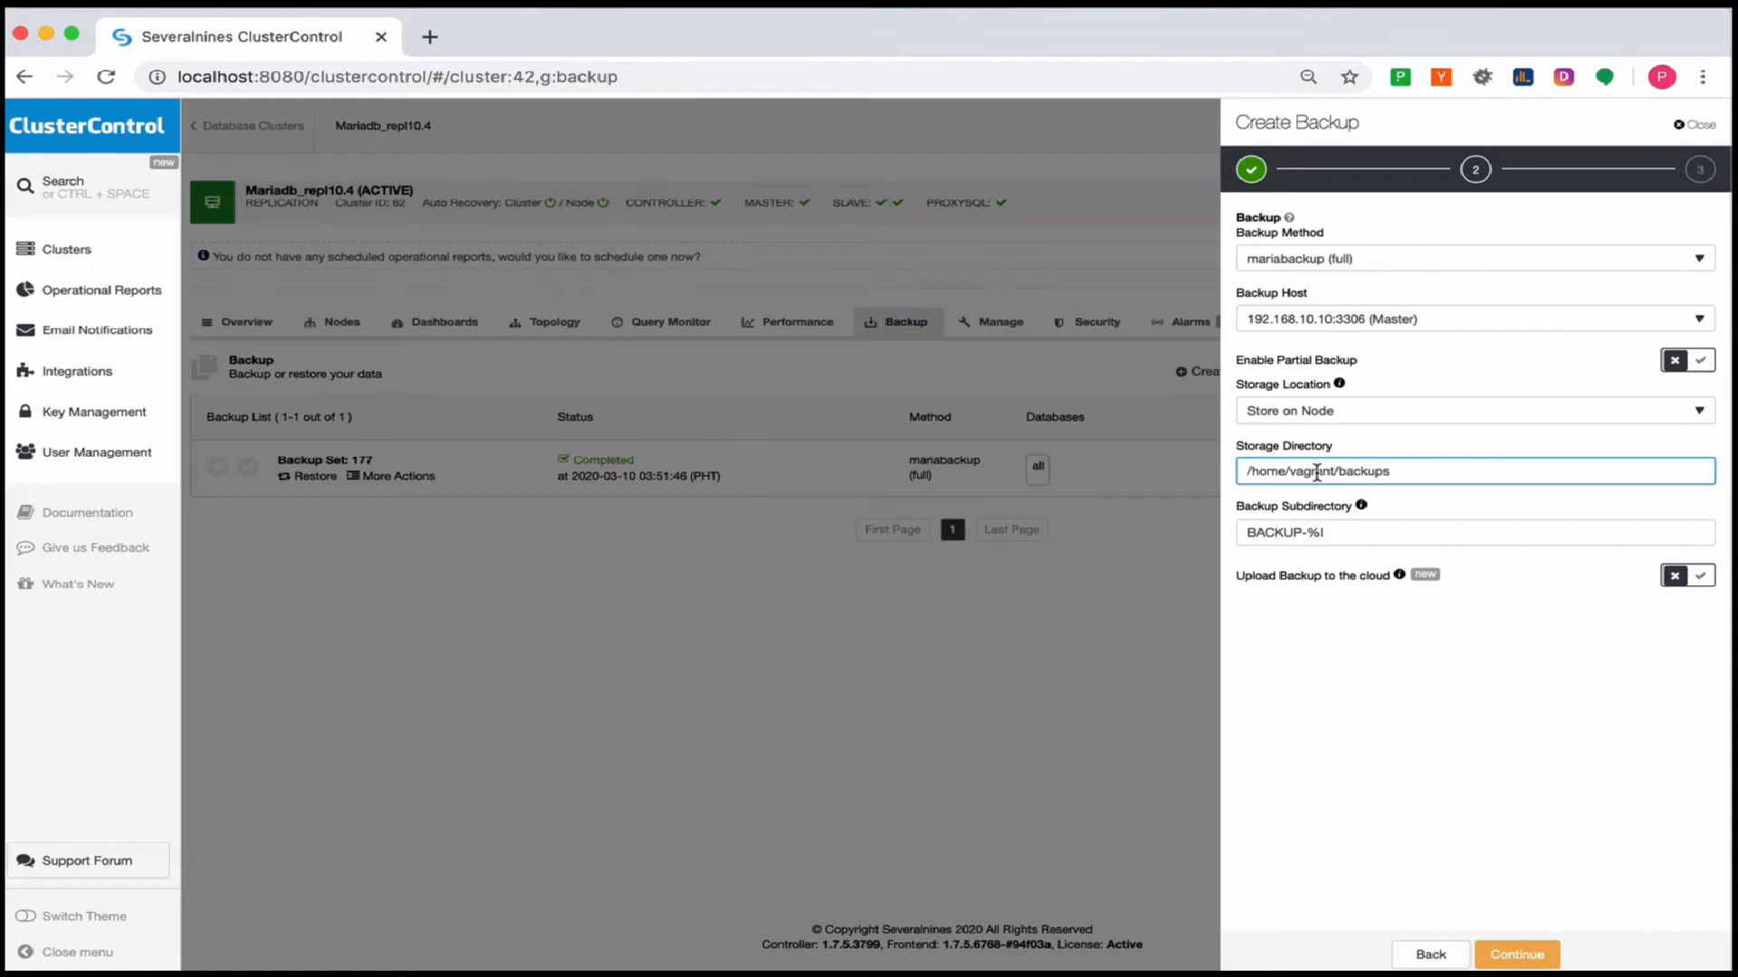
pyautogui.click(1413, 473)
pyautogui.click(1376, 532)
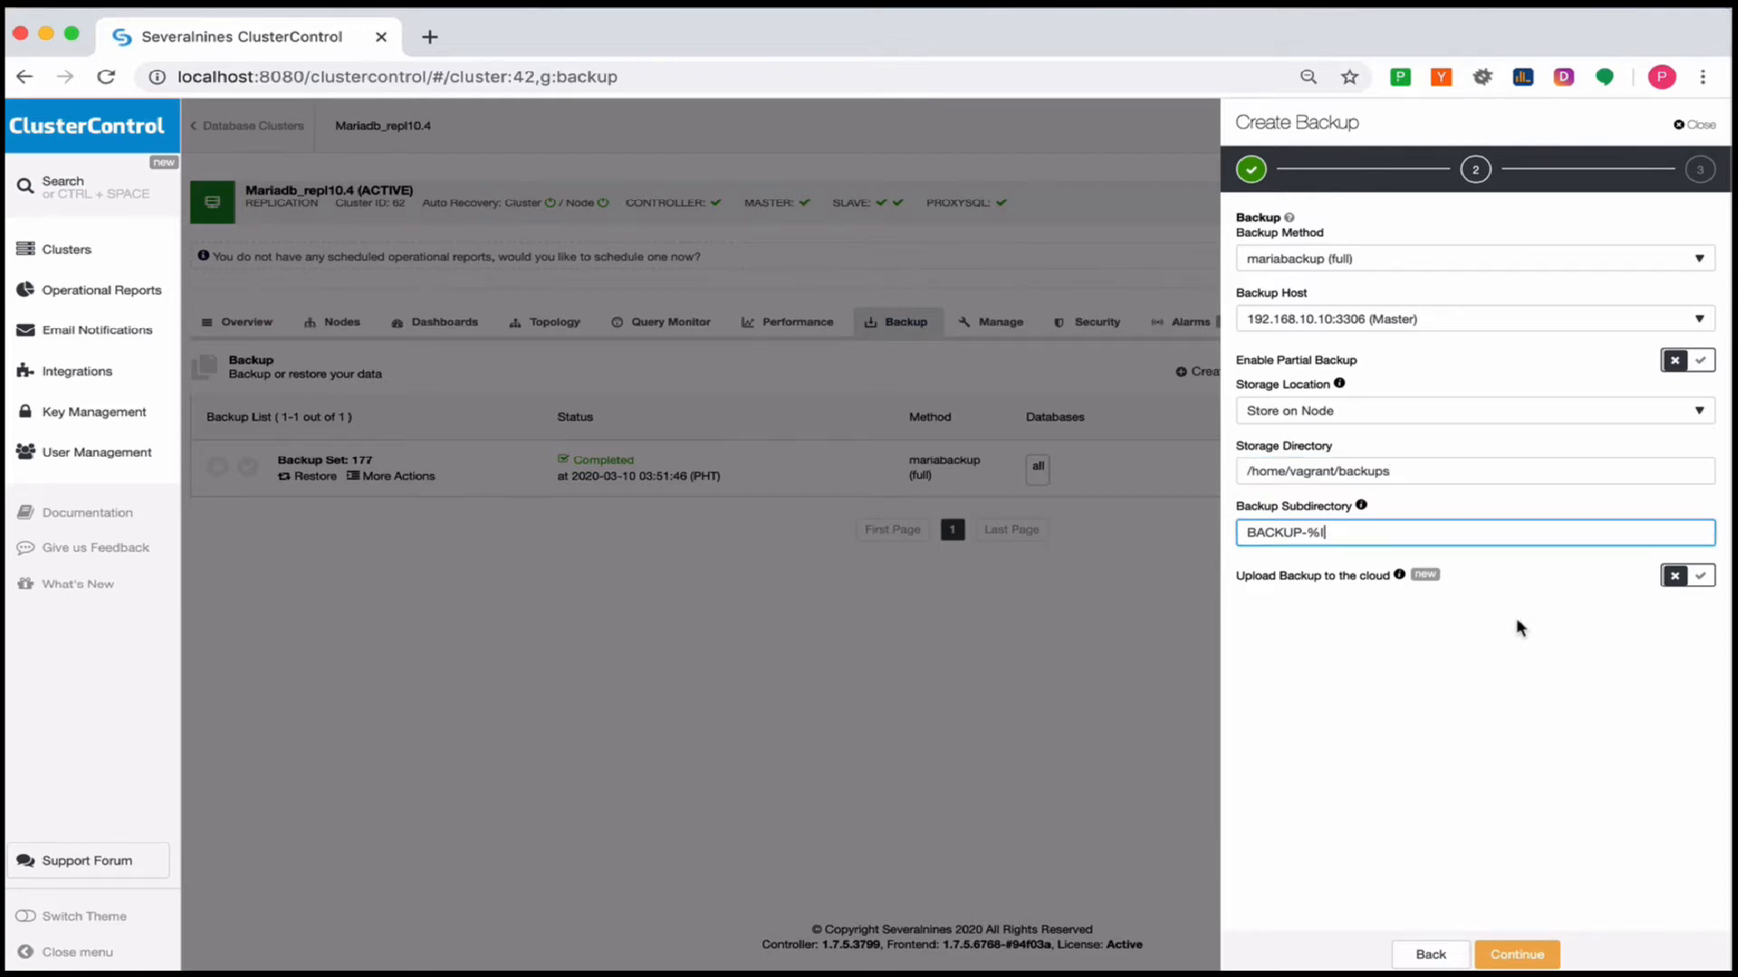
pyautogui.doubleClick(1339, 533)
pyautogui.moveTo(1364, 509)
pyautogui.click(1421, 625)
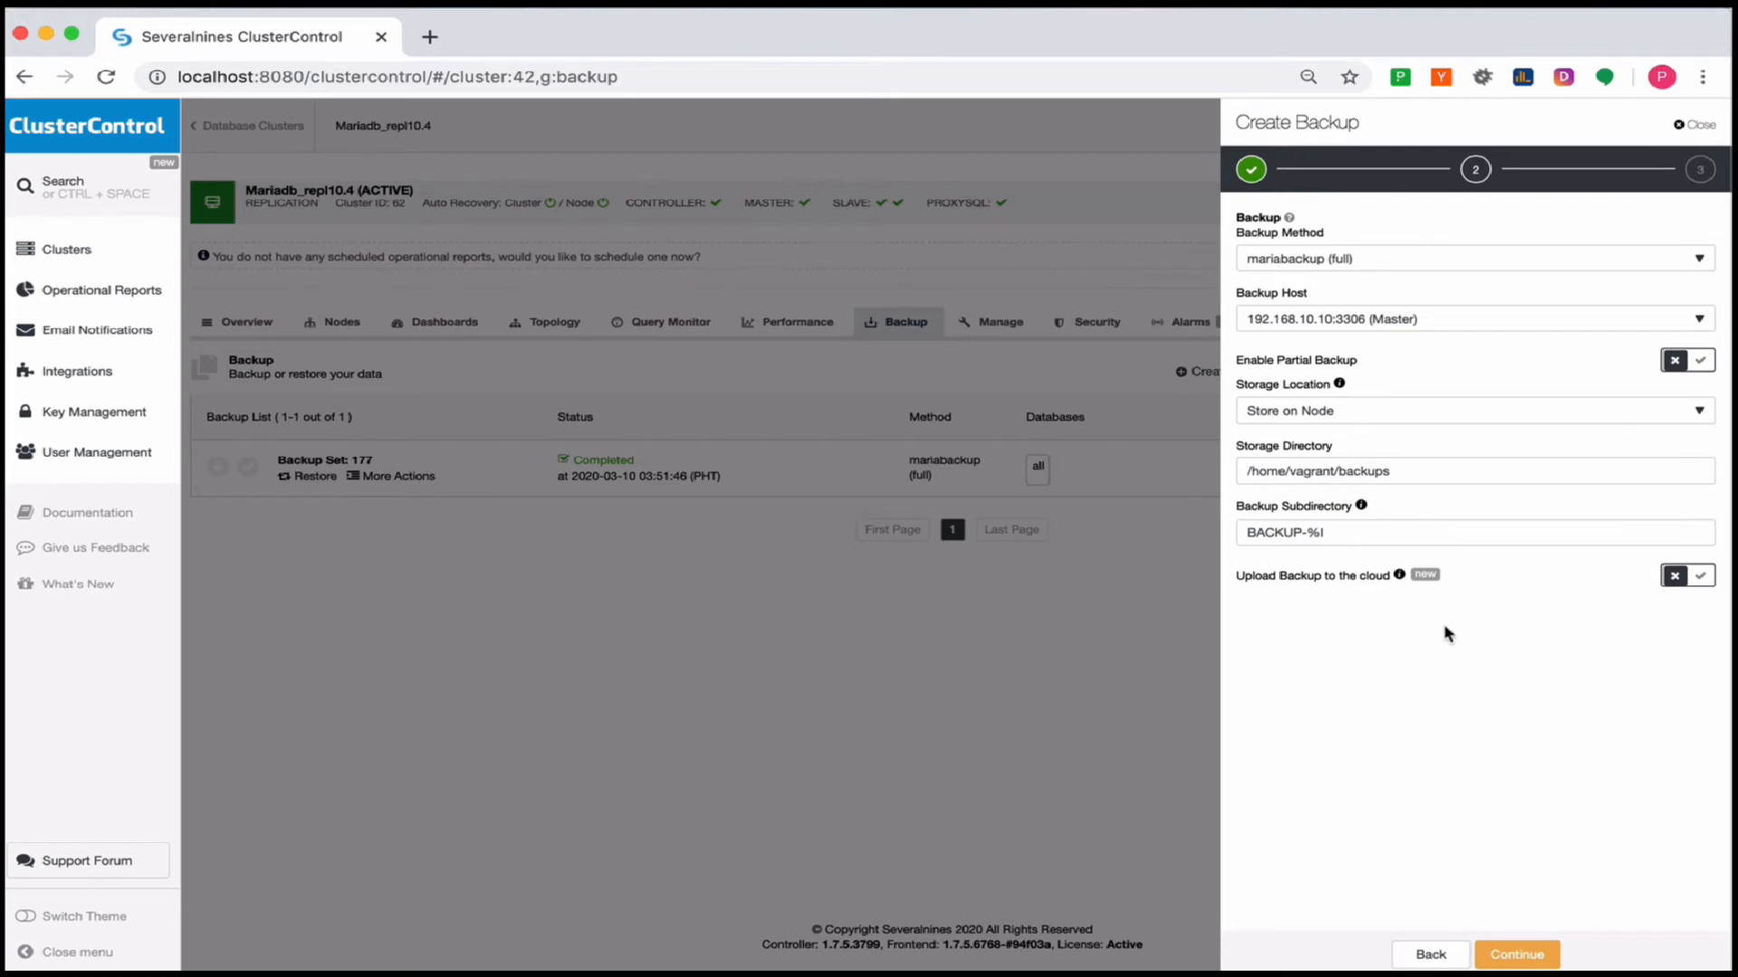
# Continue to the backup settings, keep the default compression level and set Xtrabackup Parallel Copy Threads to 2
pyautogui.click(1517, 959)
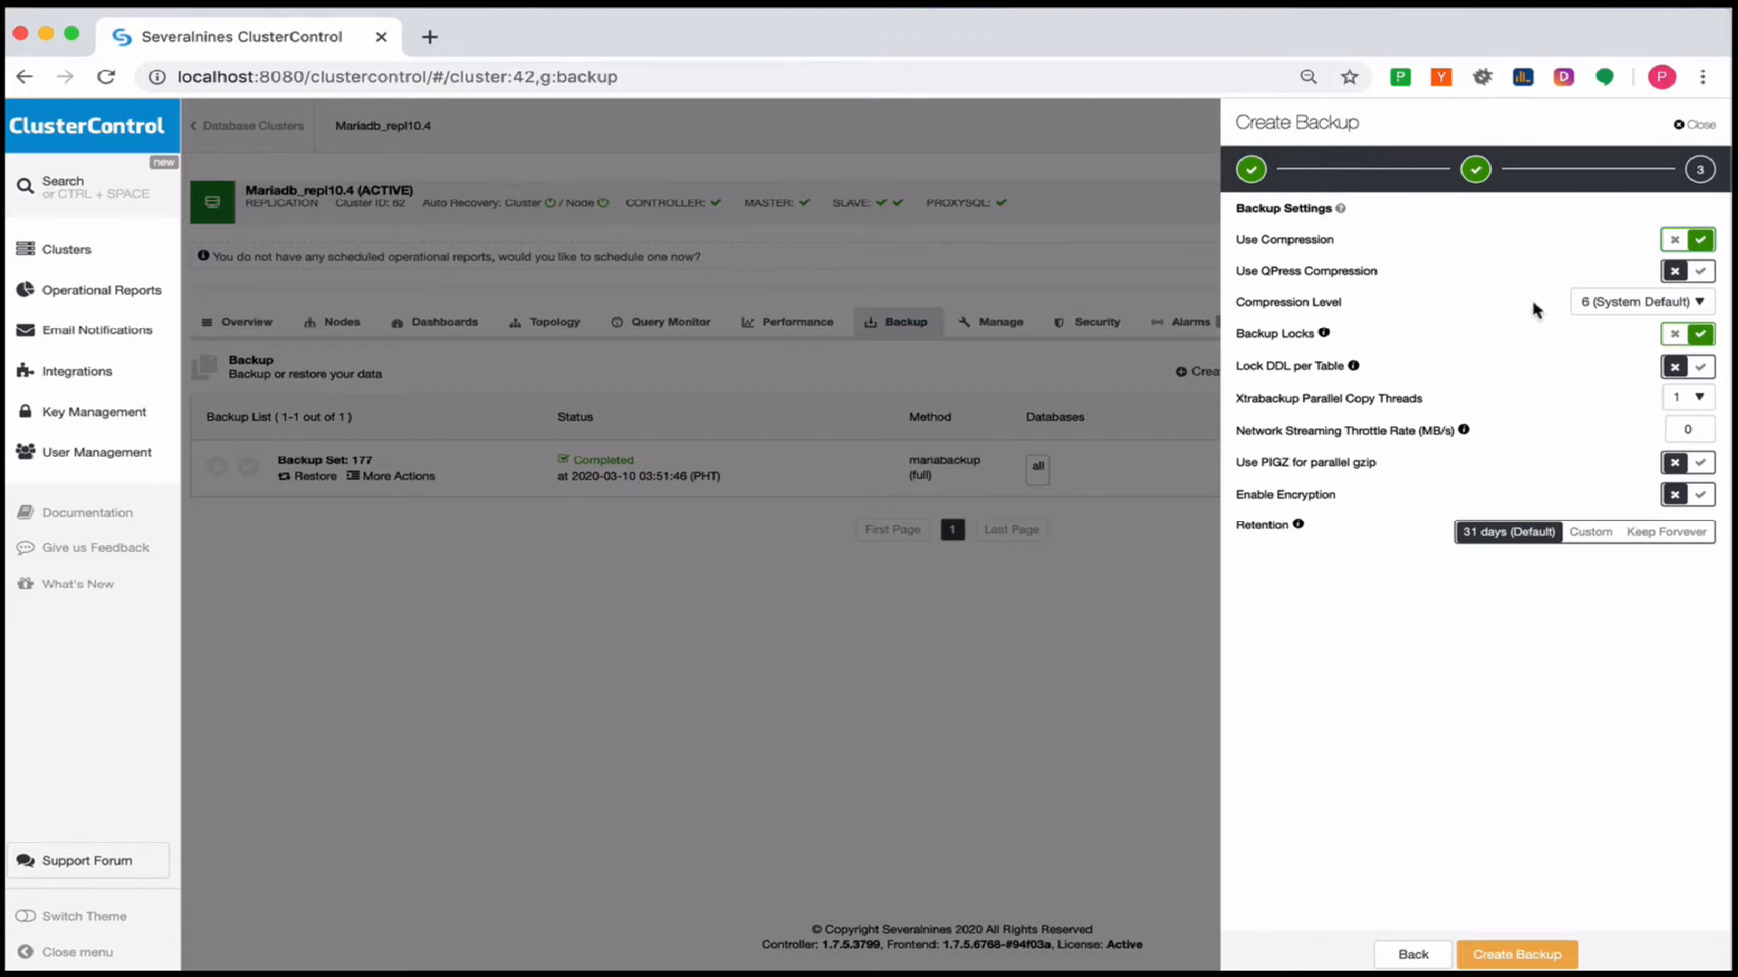
pyautogui.click(1613, 302)
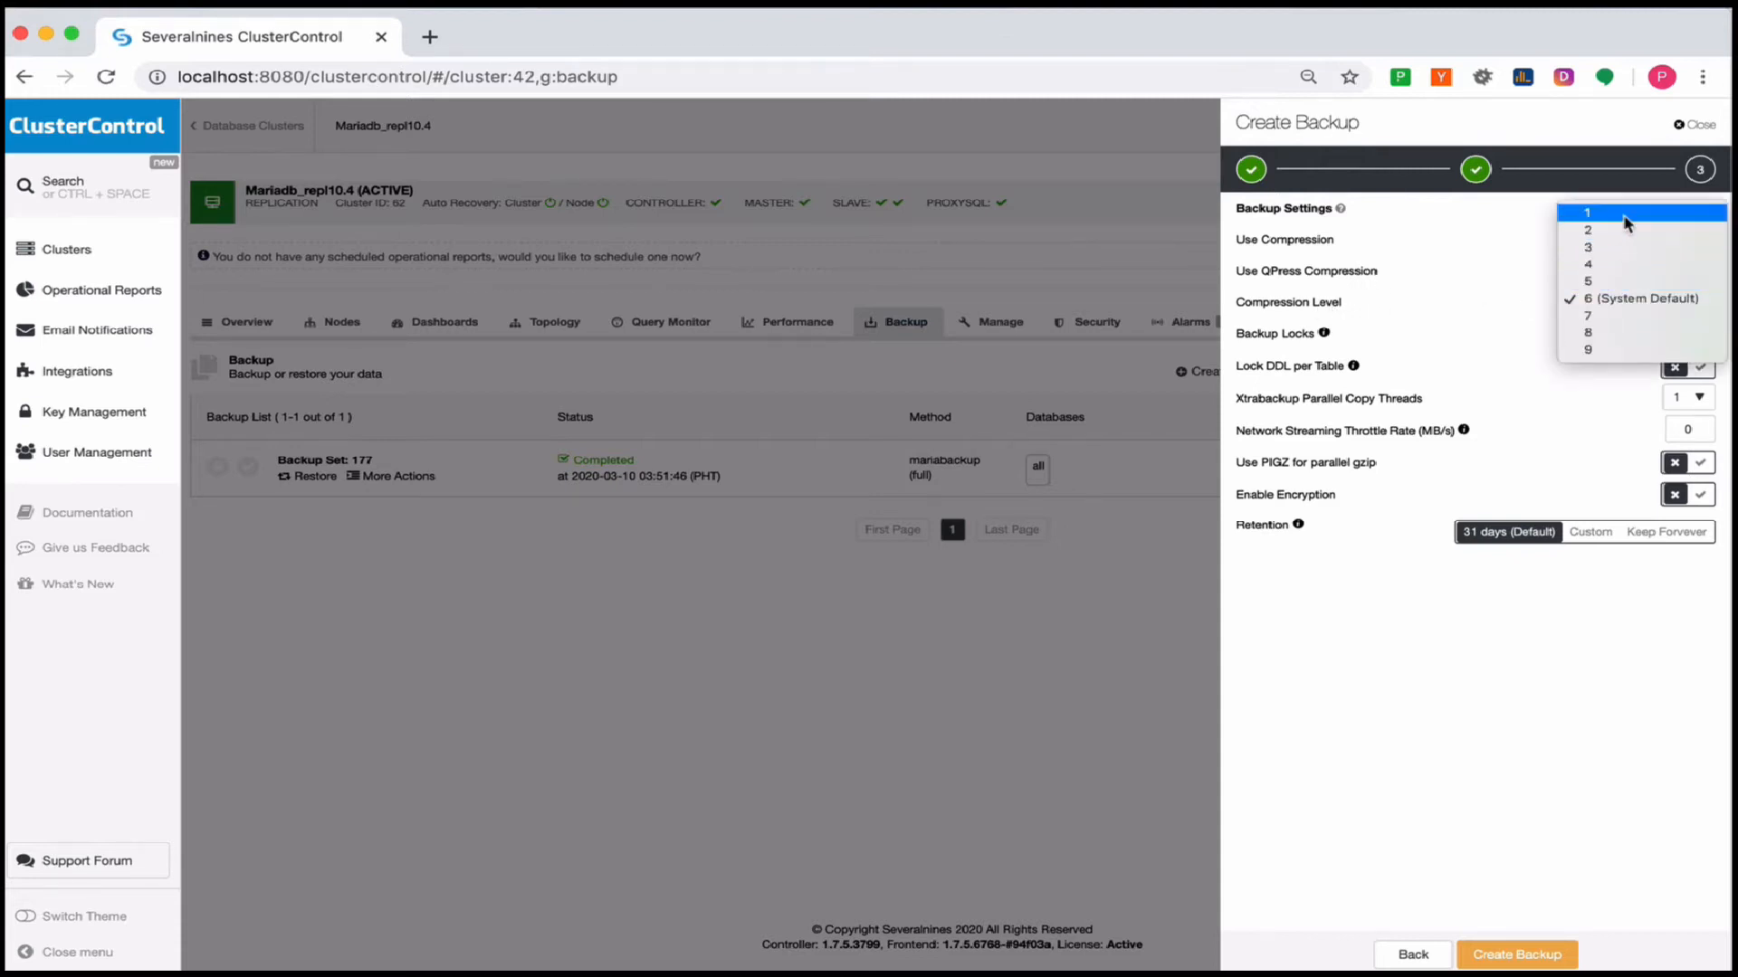
pyautogui.click(1454, 330)
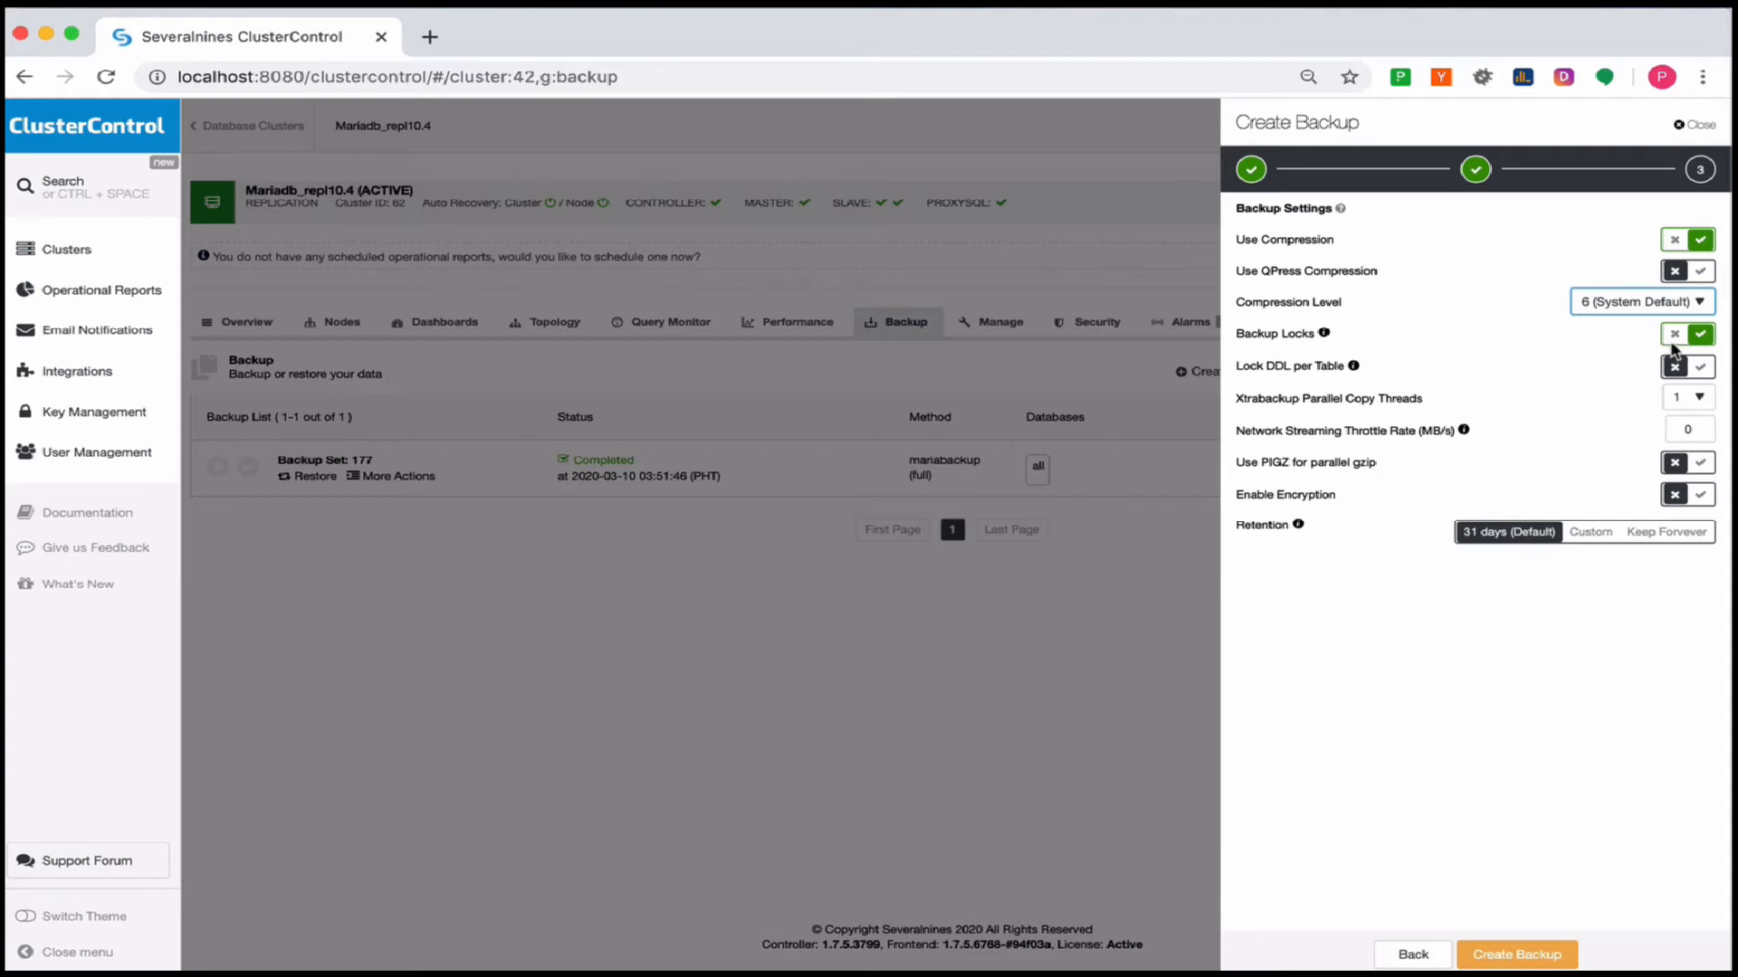
pyautogui.moveTo(1324, 342)
pyautogui.moveTo(1362, 375)
pyautogui.click(1699, 399)
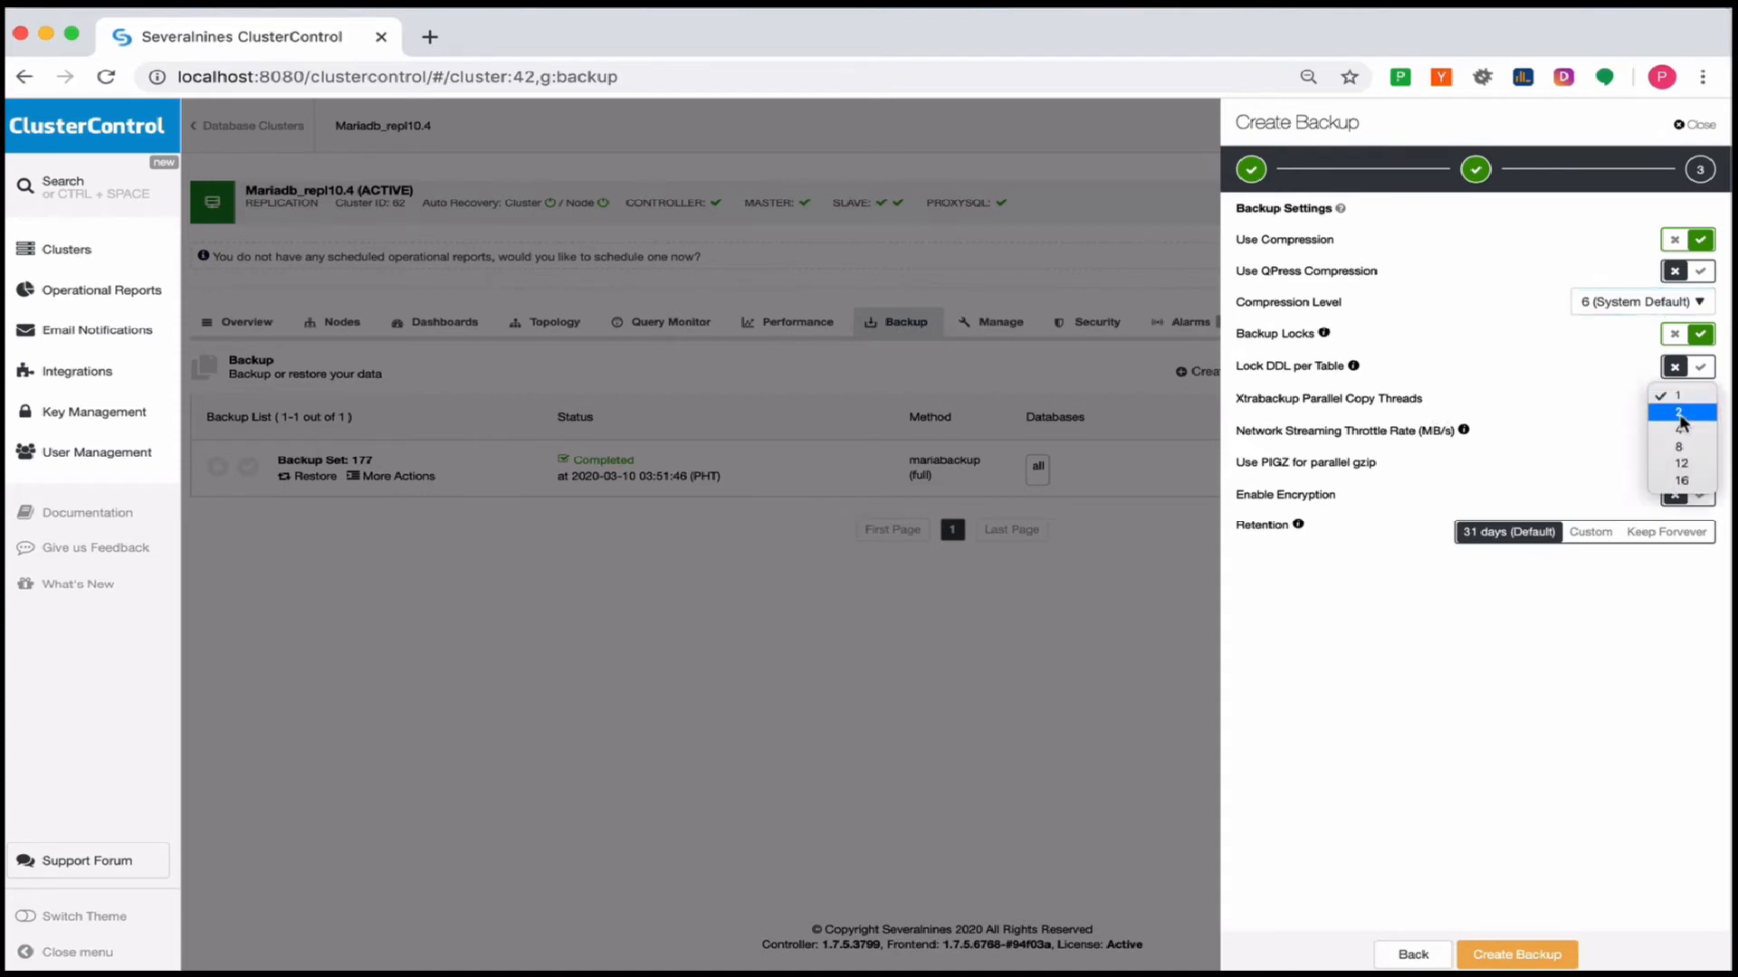
pyautogui.click(1684, 414)
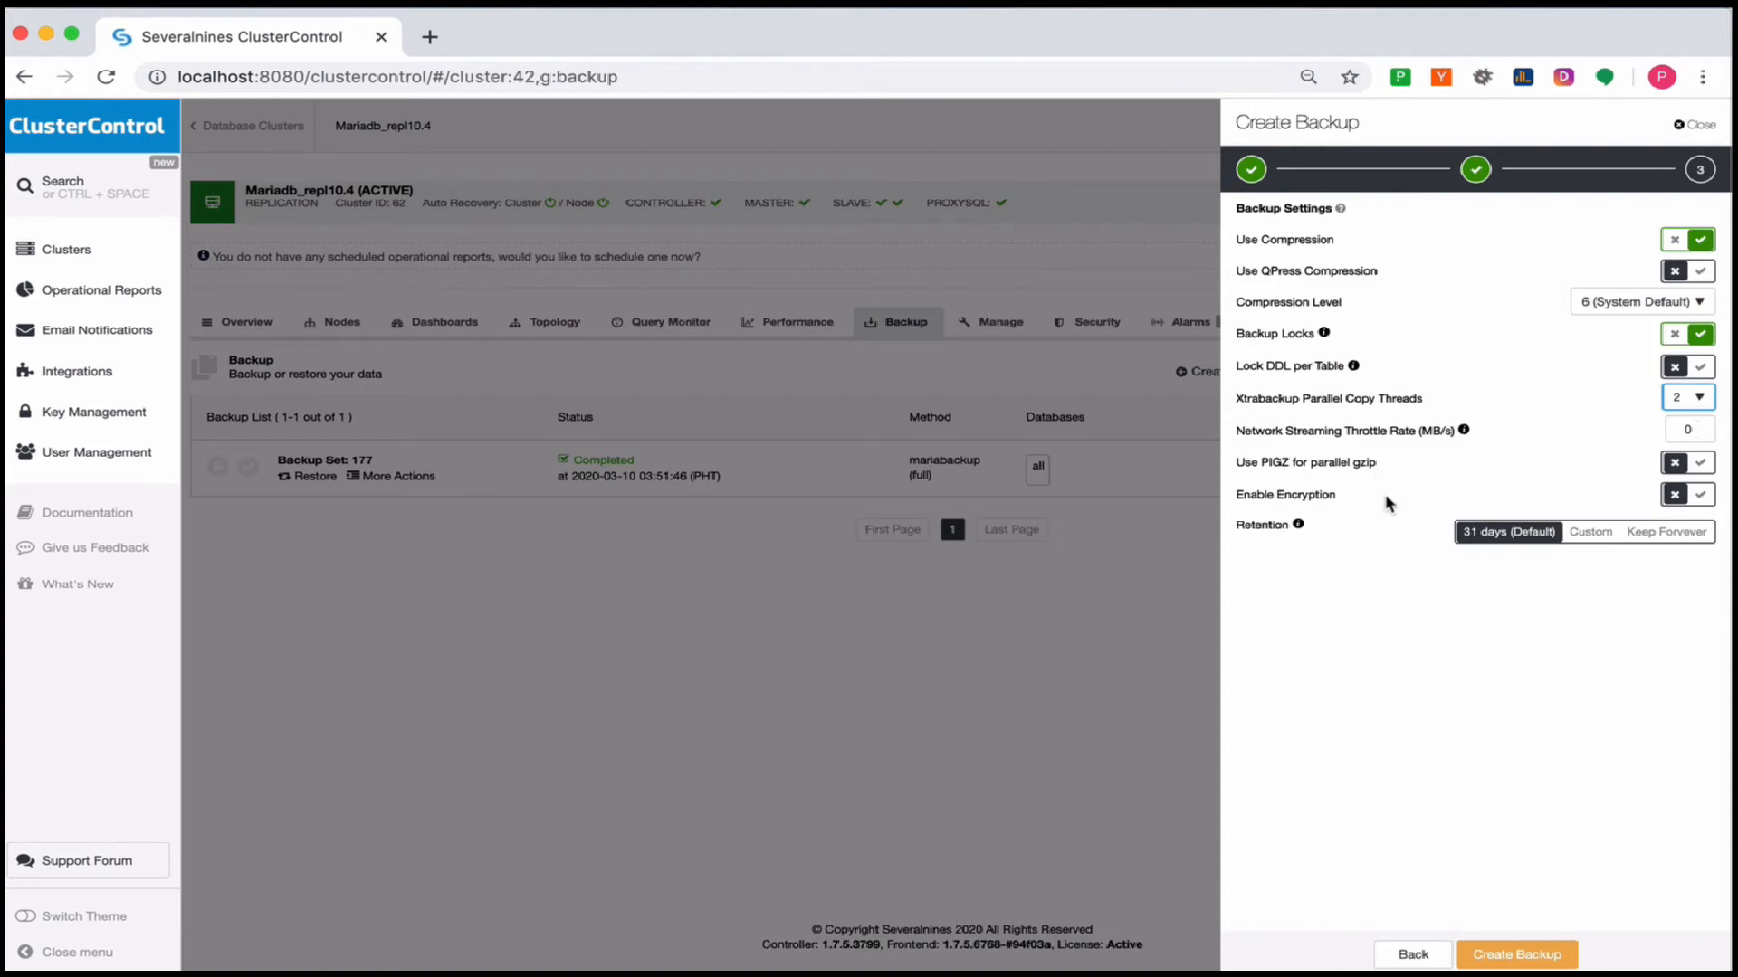
# Create the backup with encryption enabled and a custom retention period of 7 days
pyautogui.click(1701, 496)
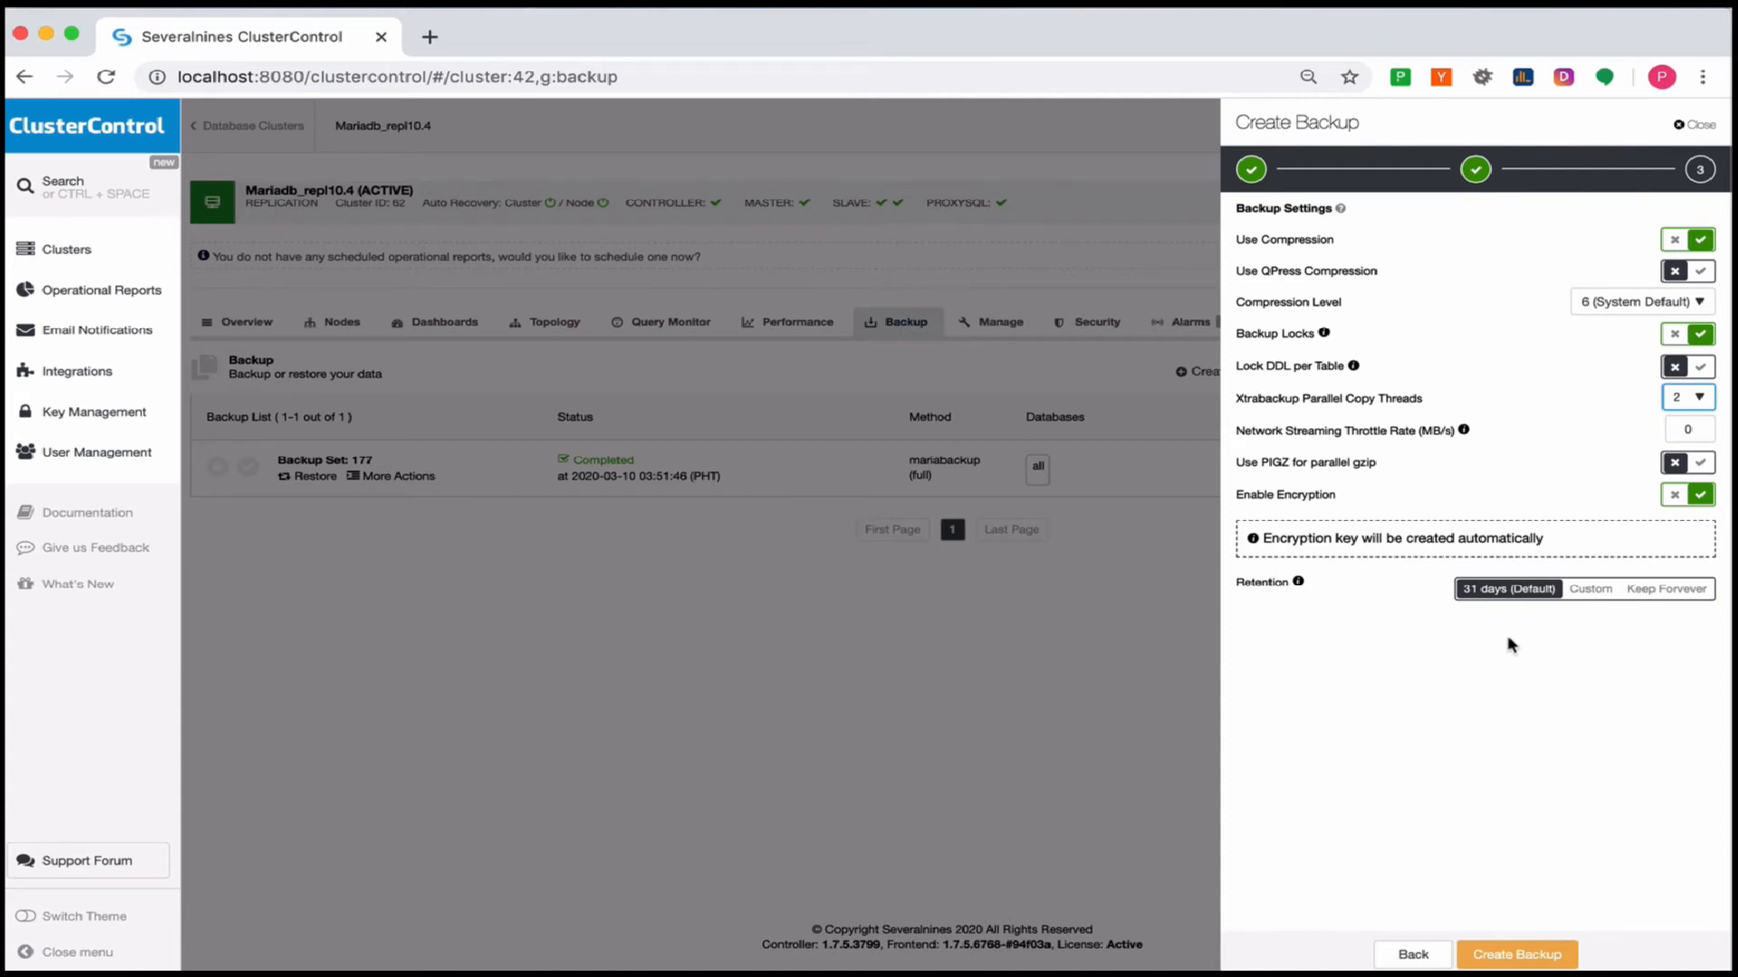
pyautogui.click(1591, 588)
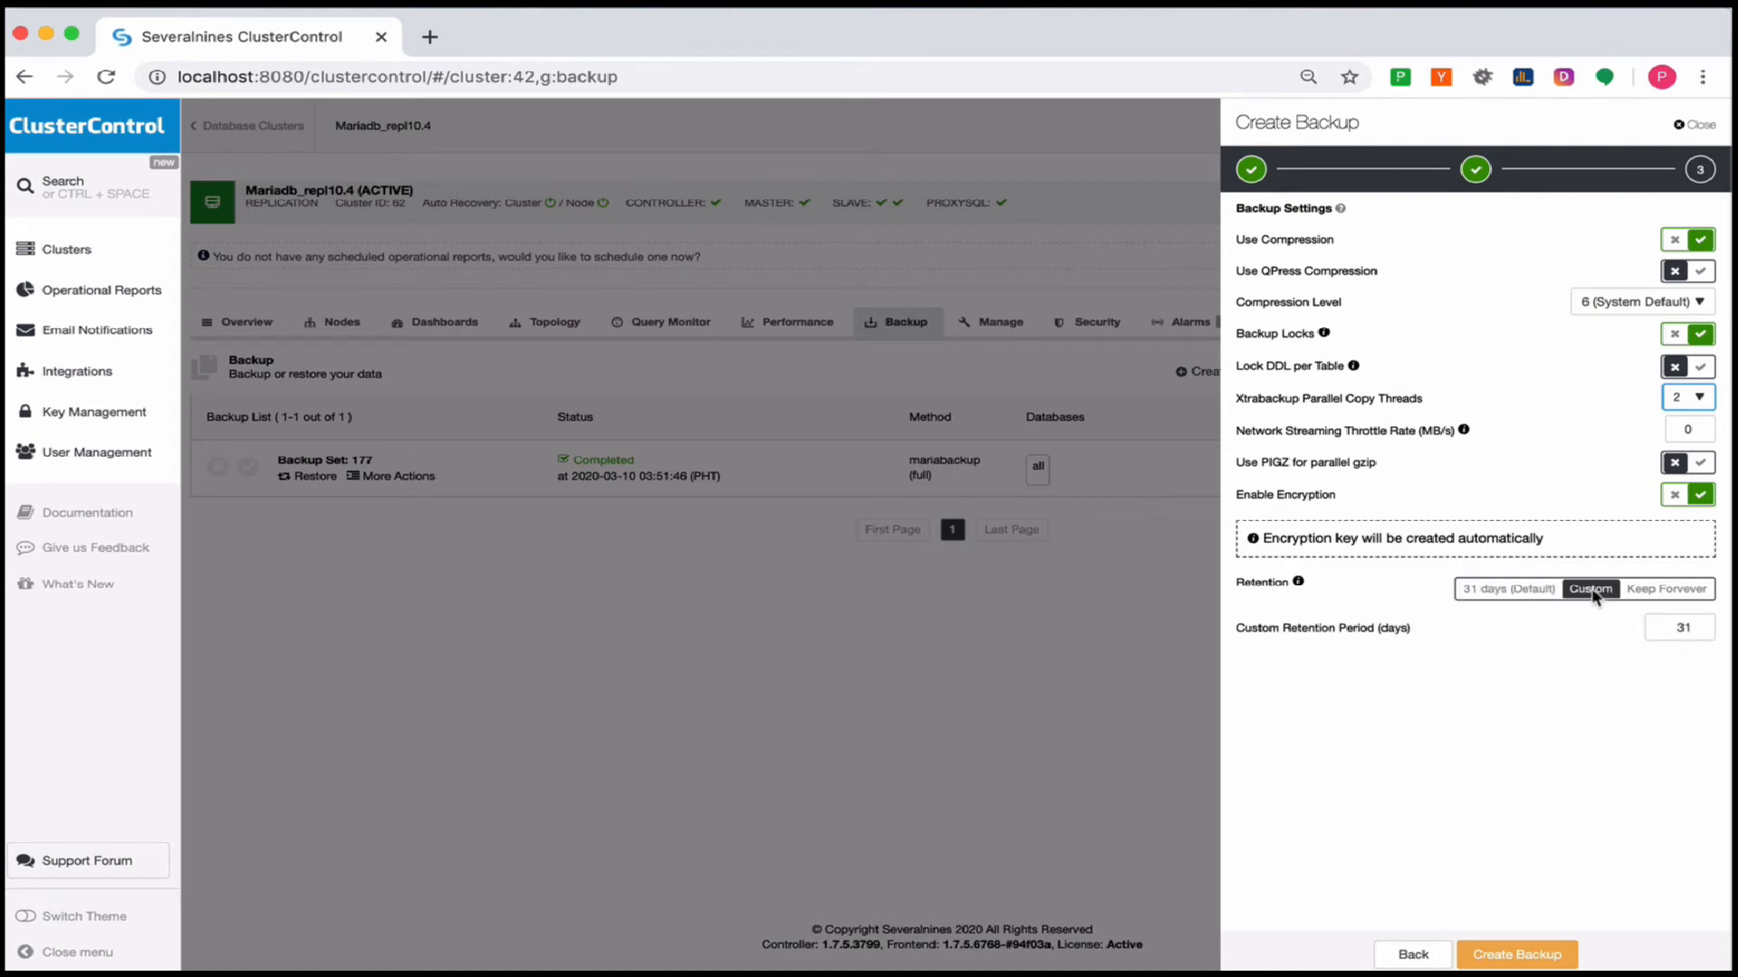
pyautogui.click(1678, 627)
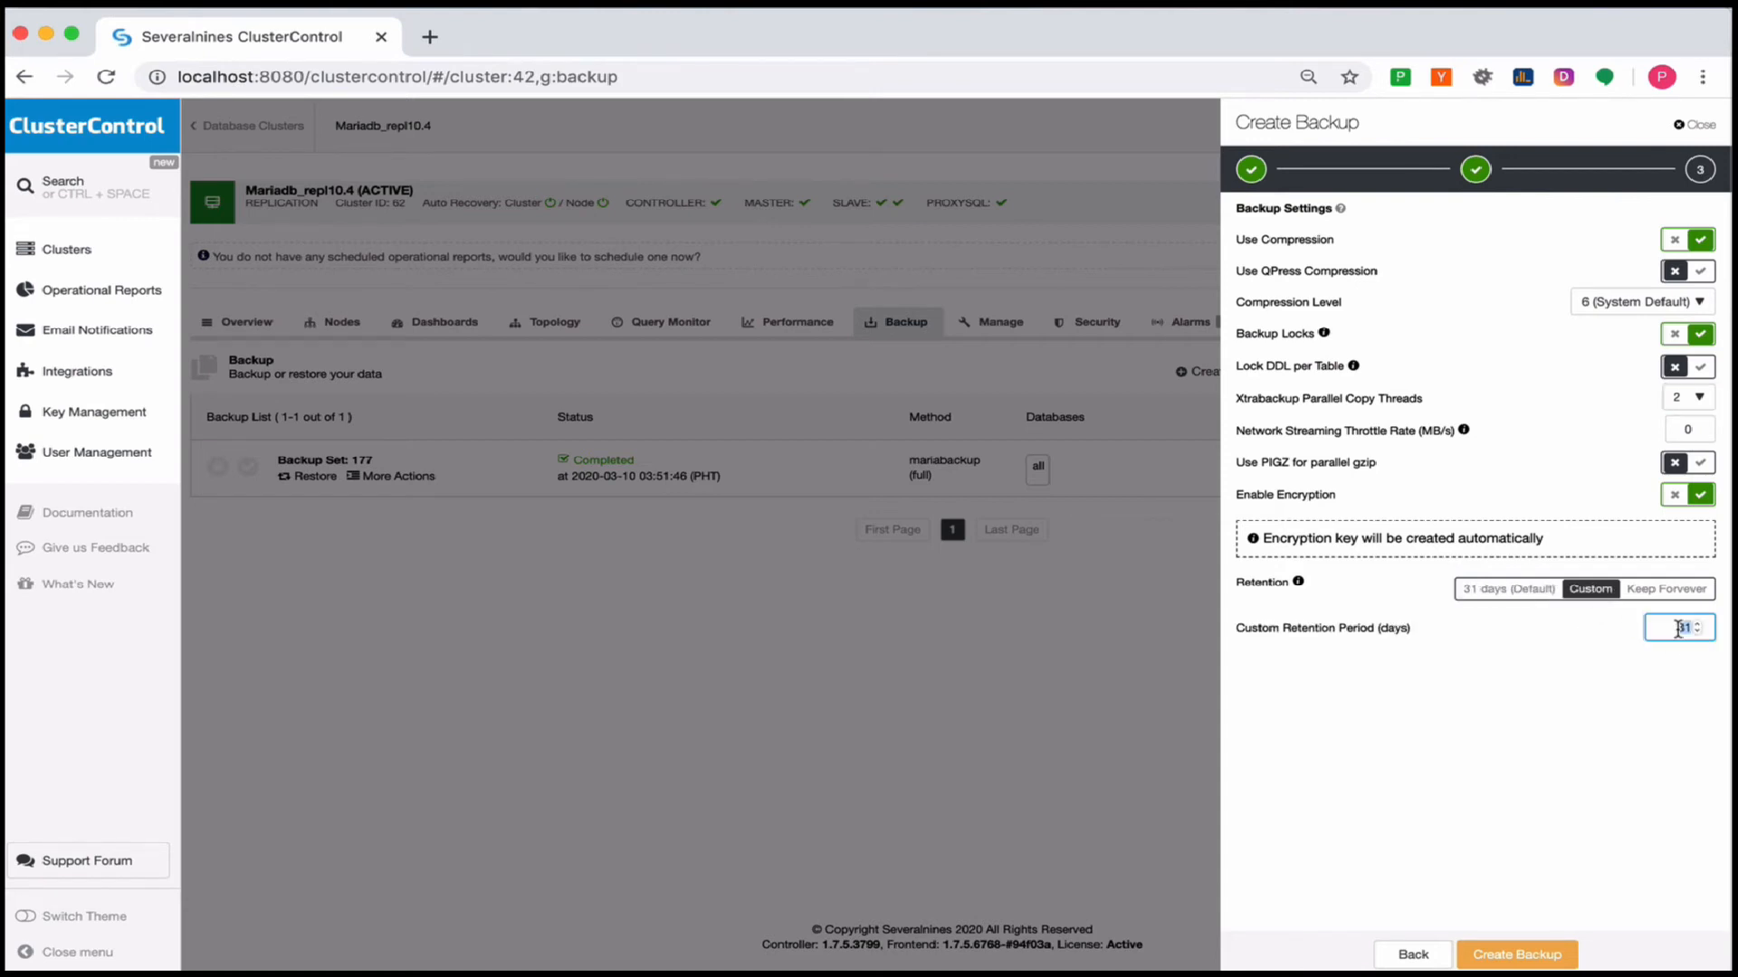
pyautogui.write('7')
pyautogui.click(1528, 965)
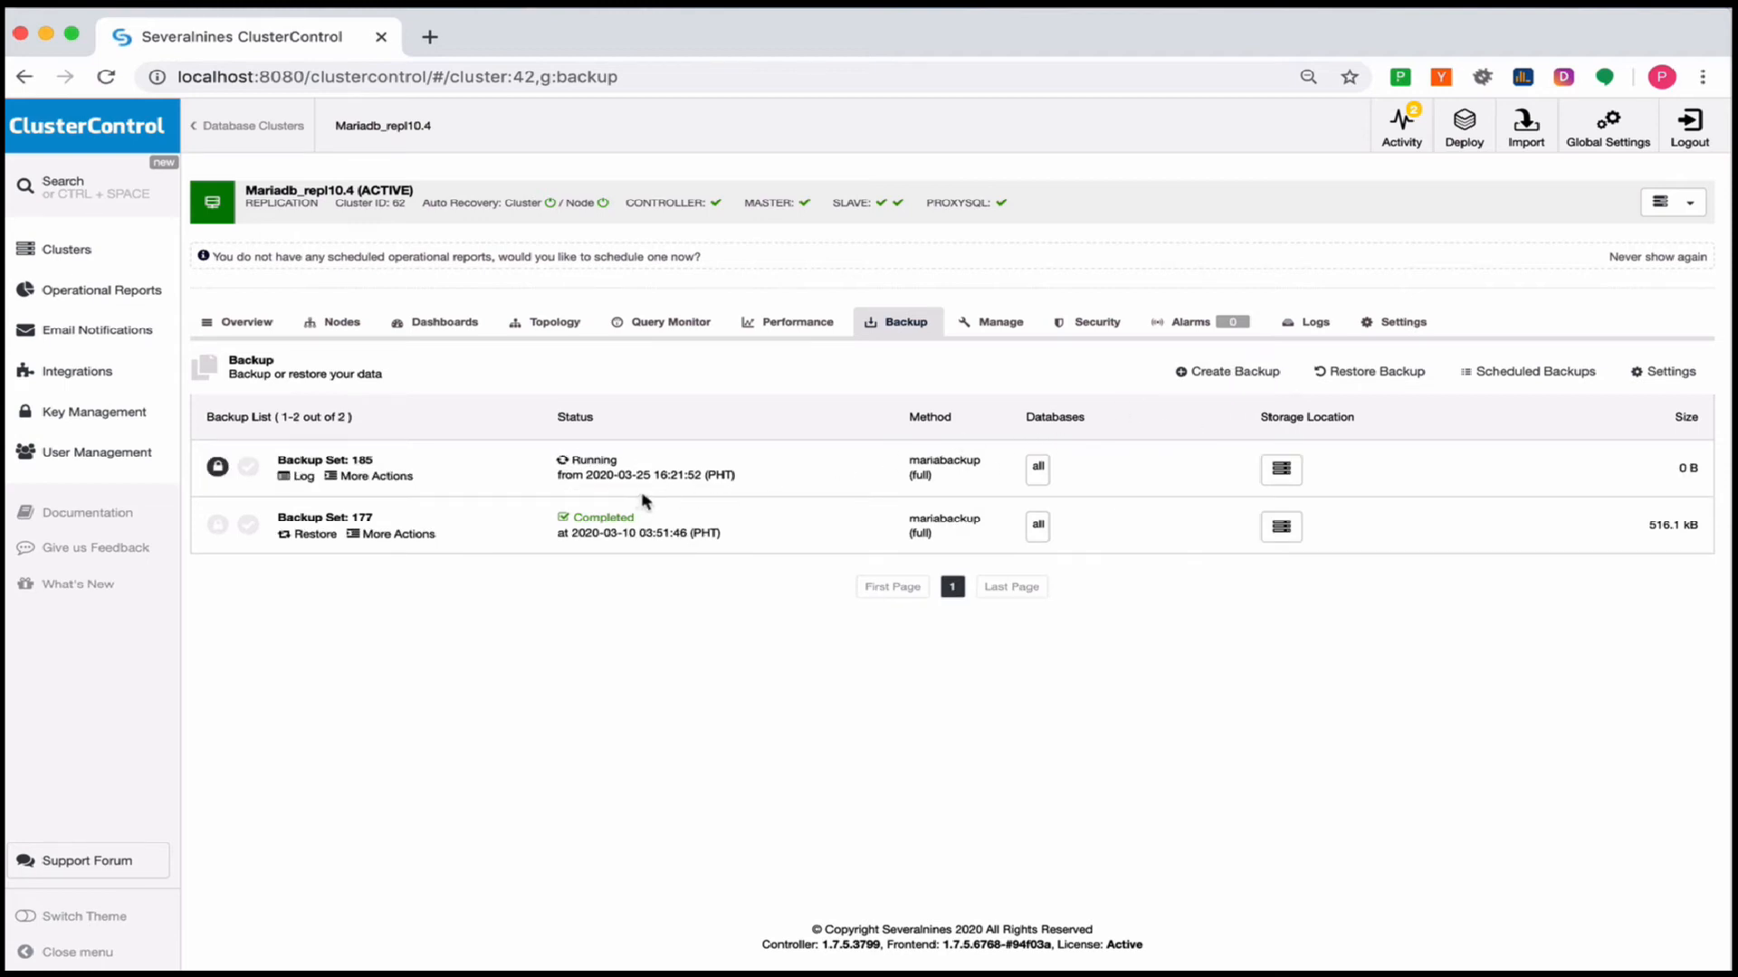
# Open the full job details of the Create Backup job and examine its log messages
pyautogui.moveTo(1340, 330)
pyautogui.moveTo(1429, 155)
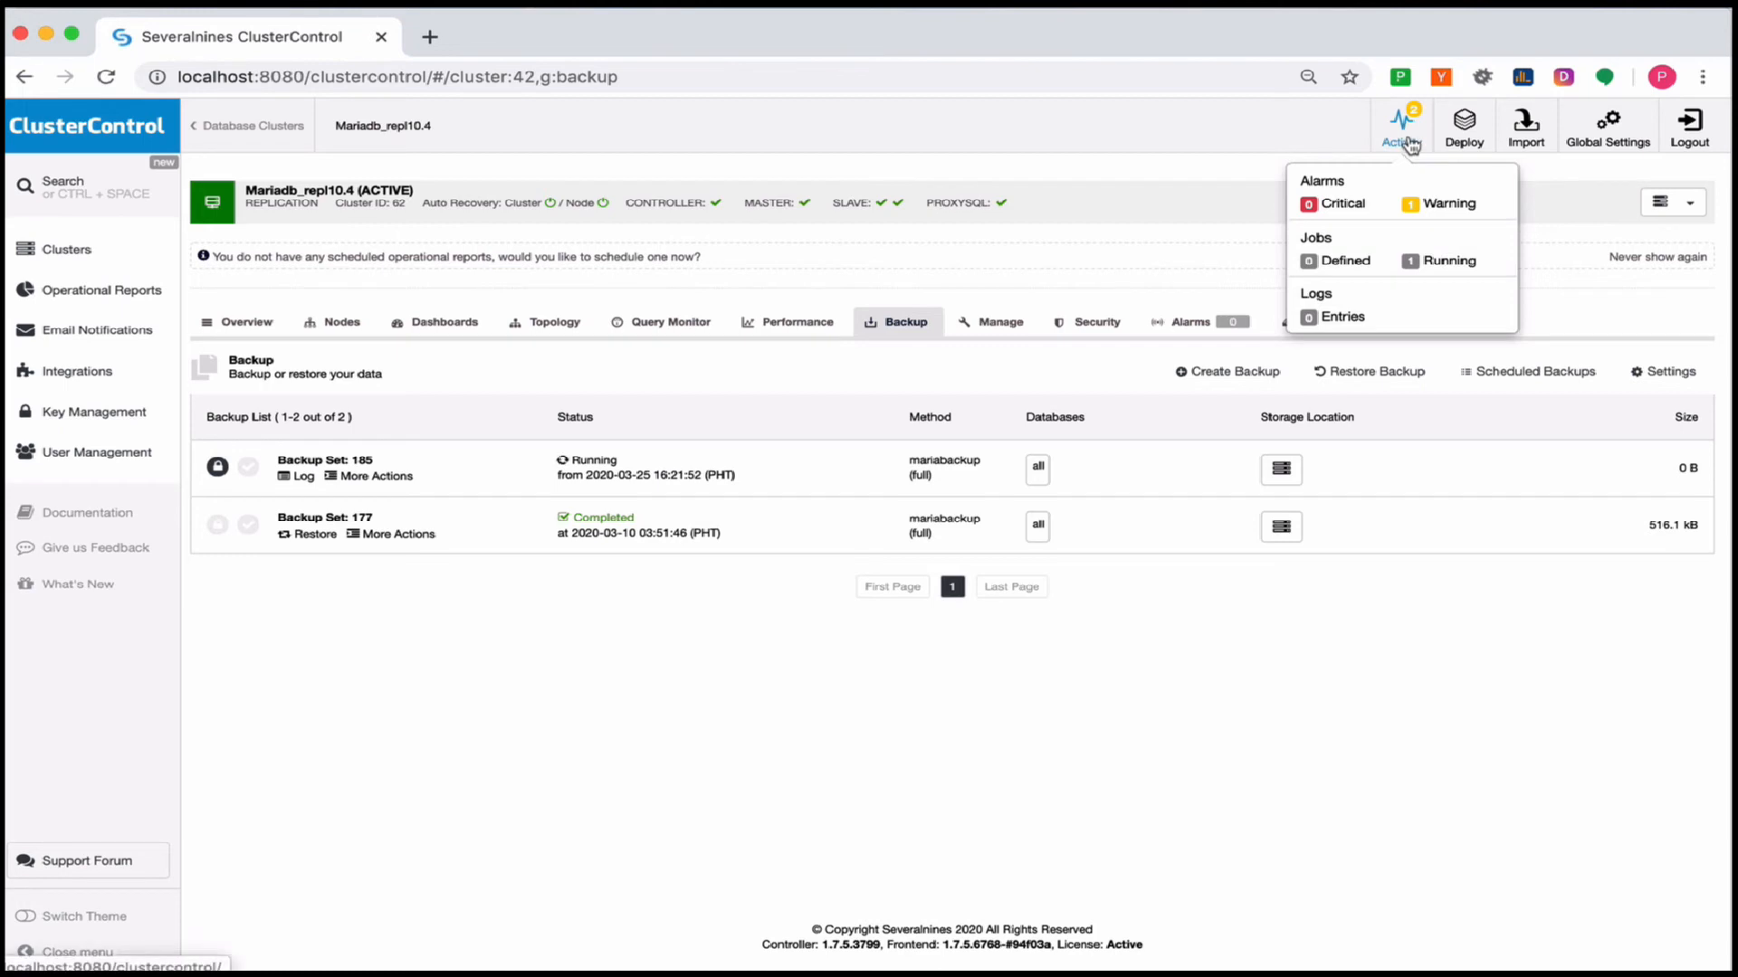
pyautogui.click(1437, 257)
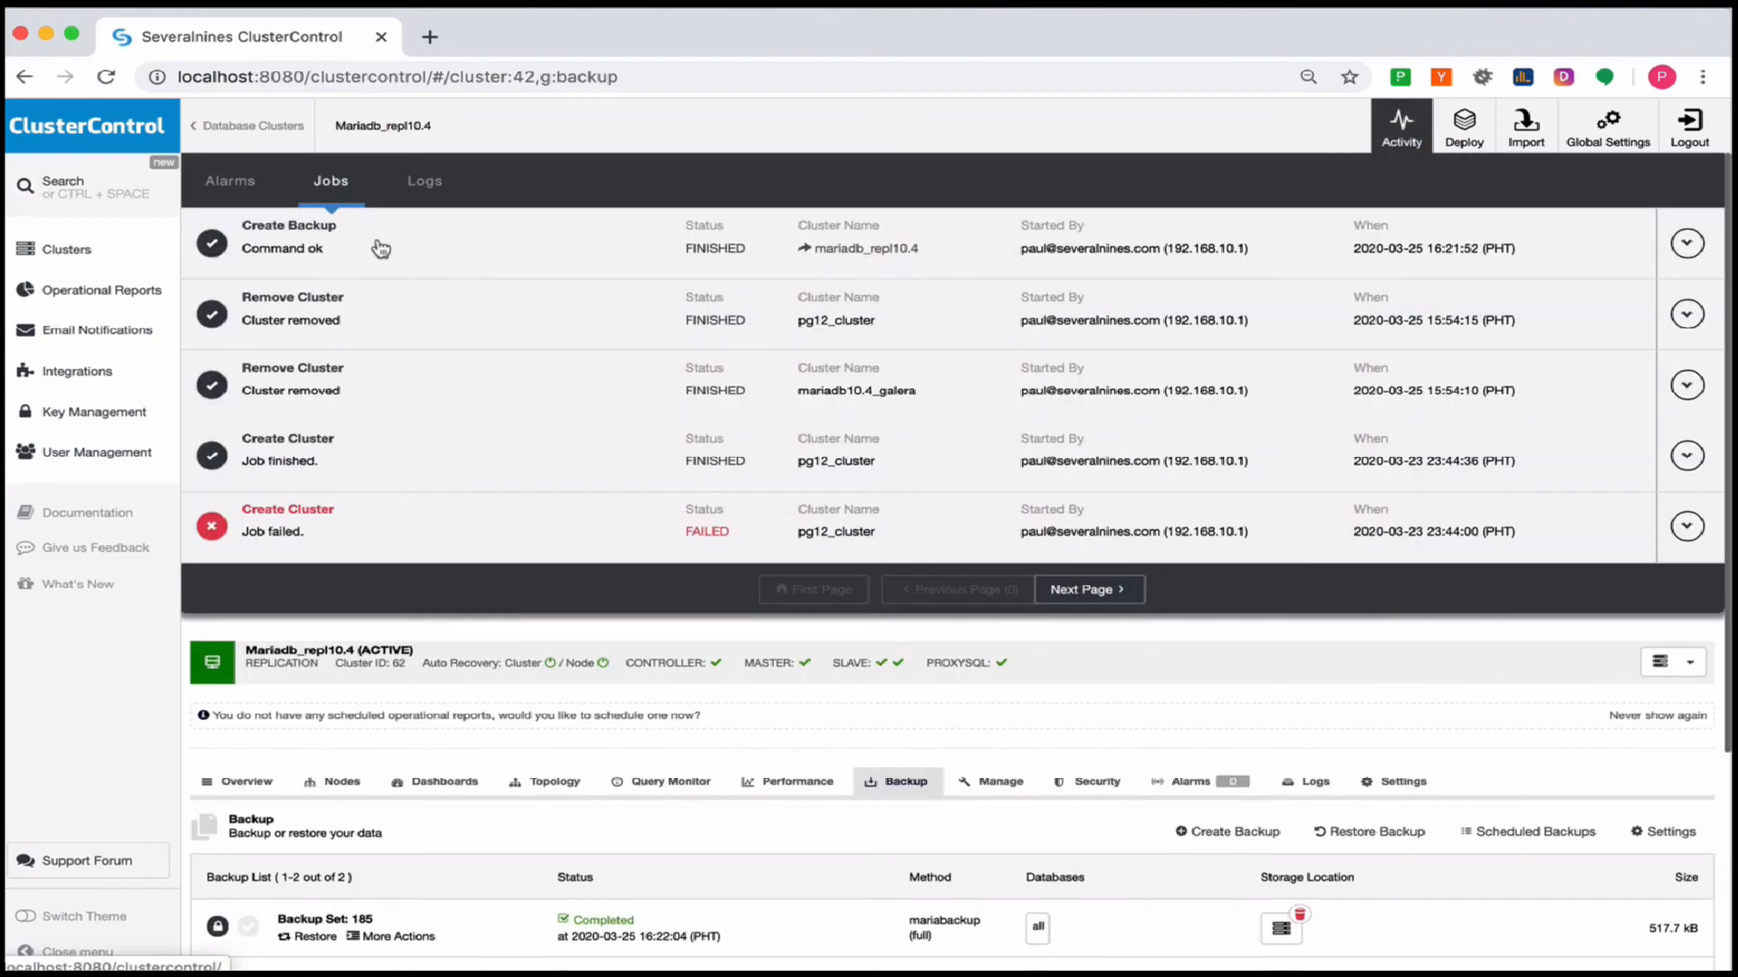
pyautogui.click(380, 248)
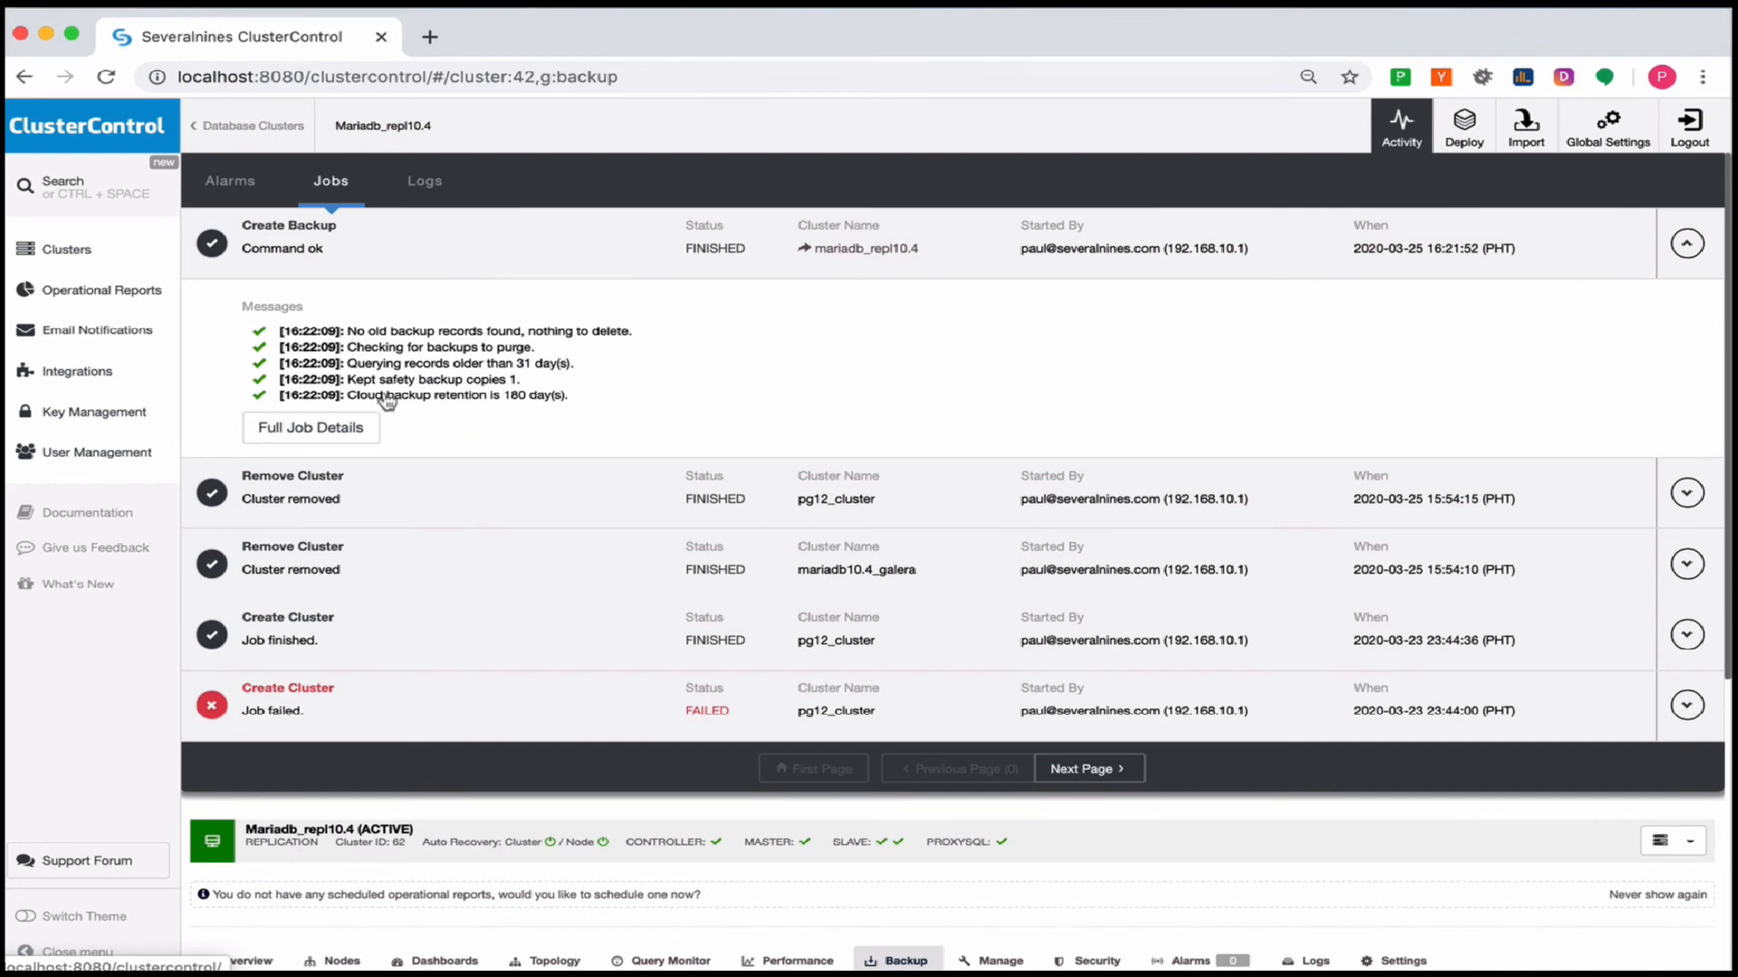
pyautogui.click(344, 431)
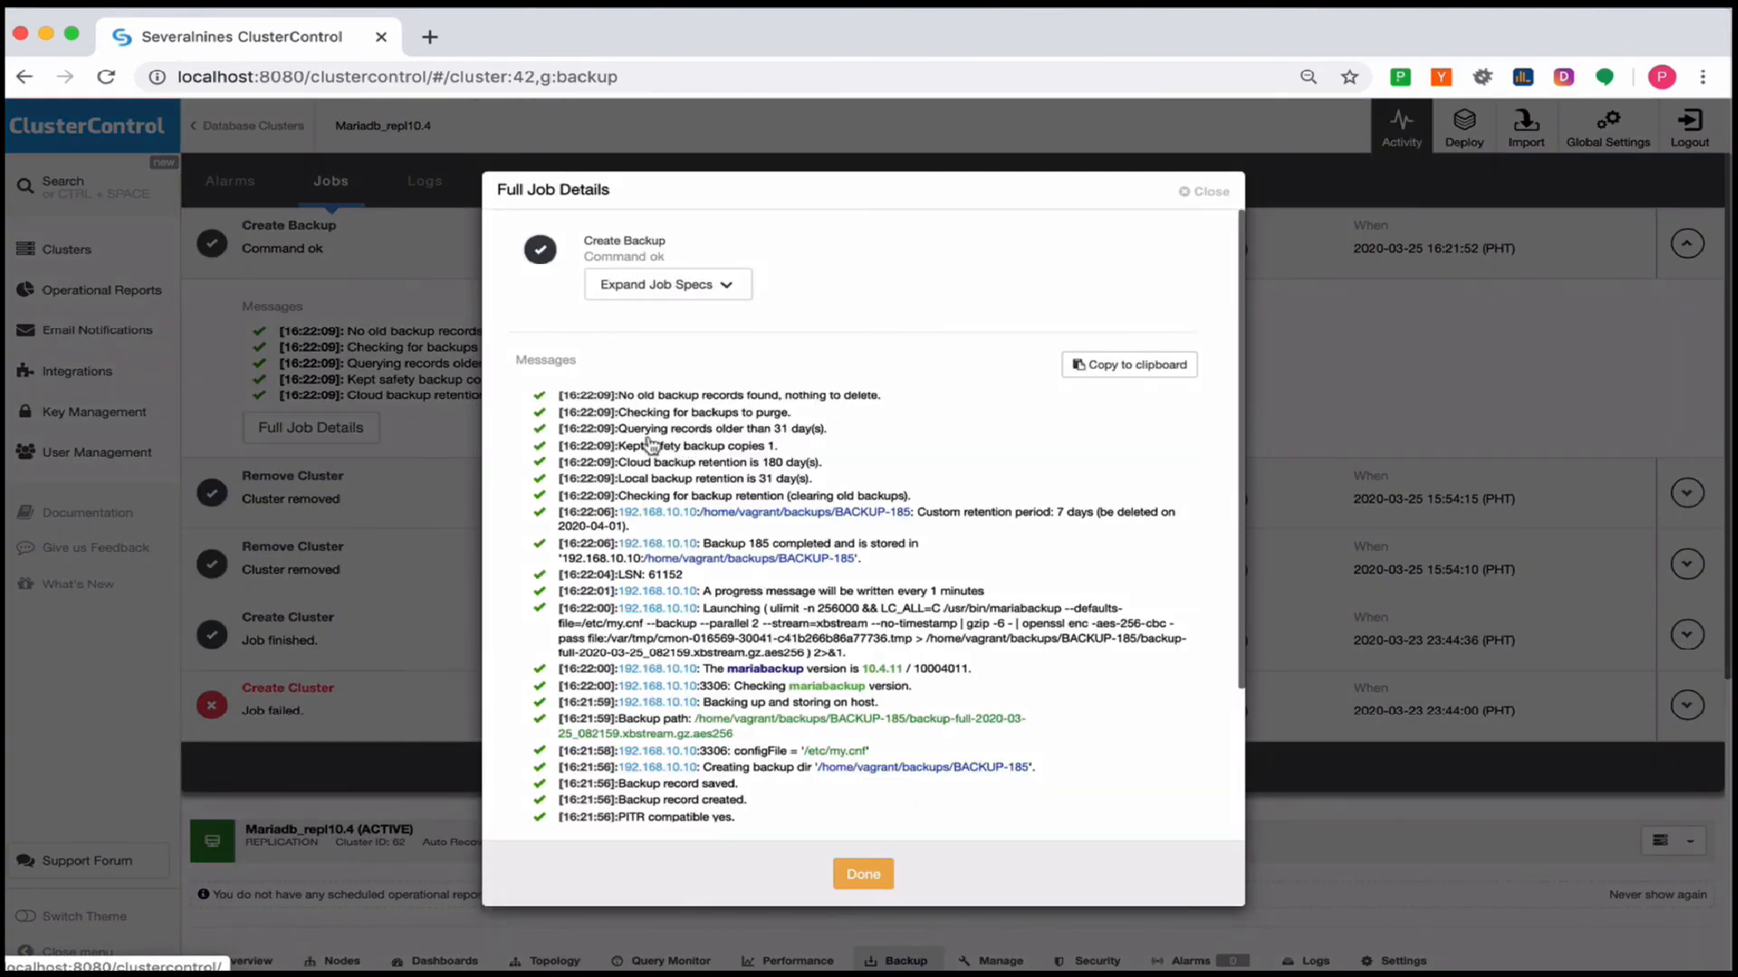
pyautogui.scroll(-2, 685, 554)
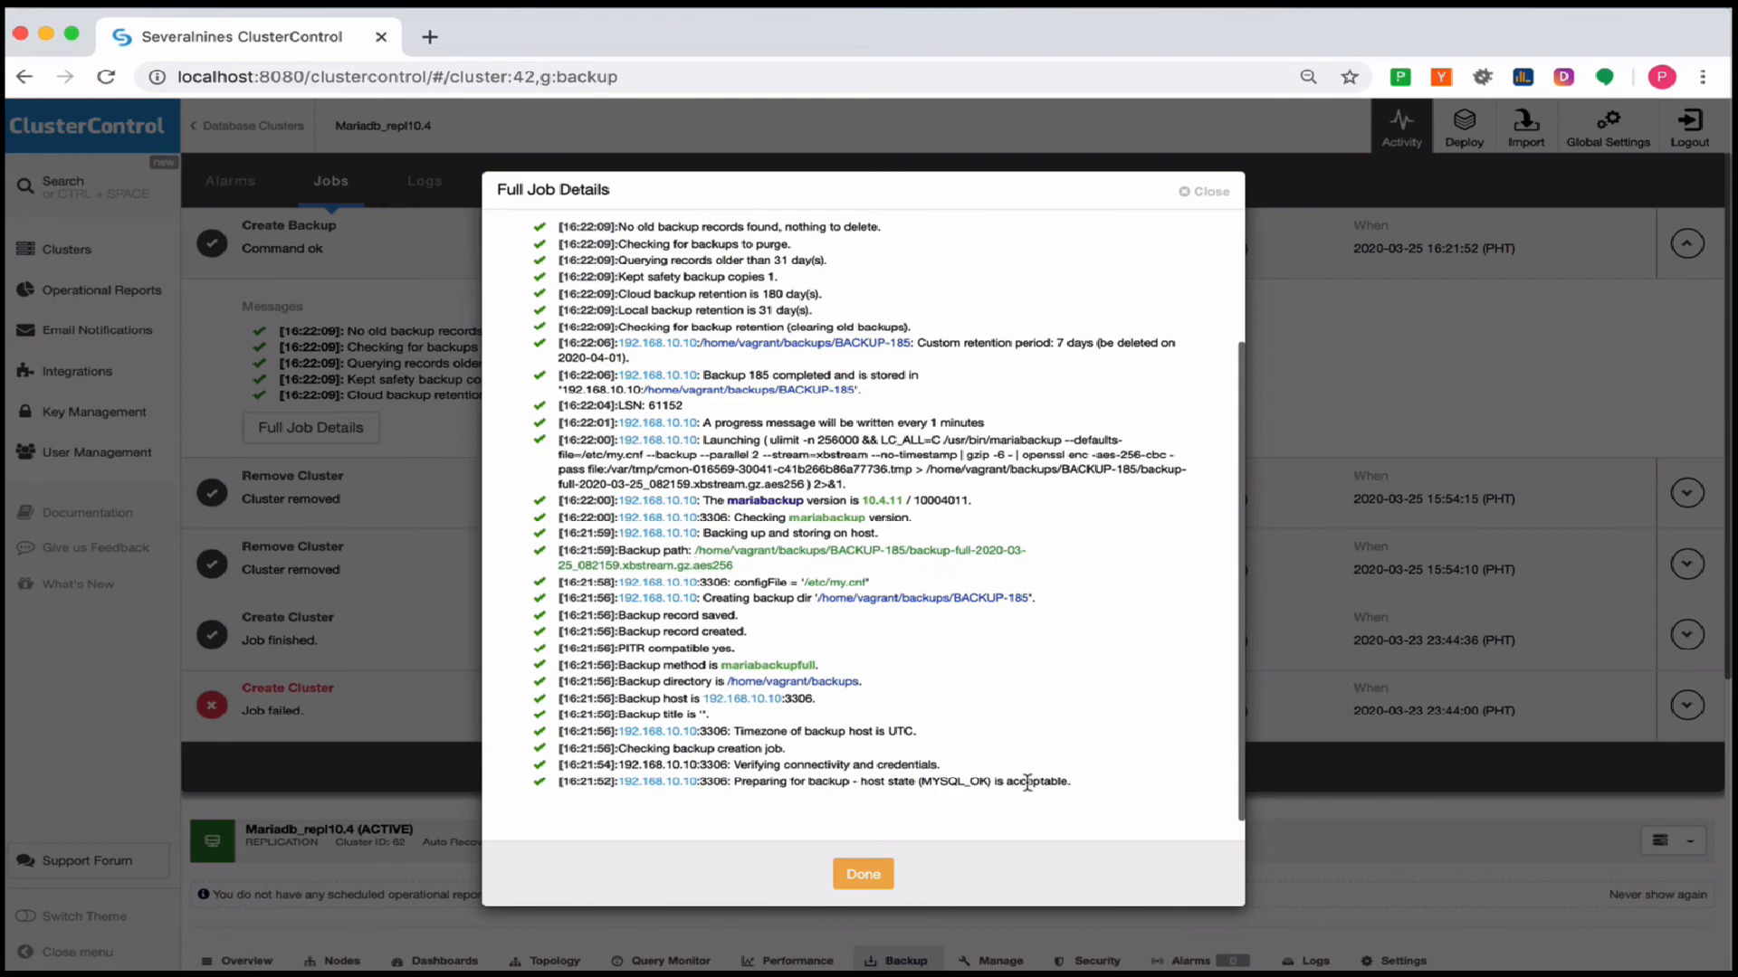
pyautogui.scroll(2, 963, 740)
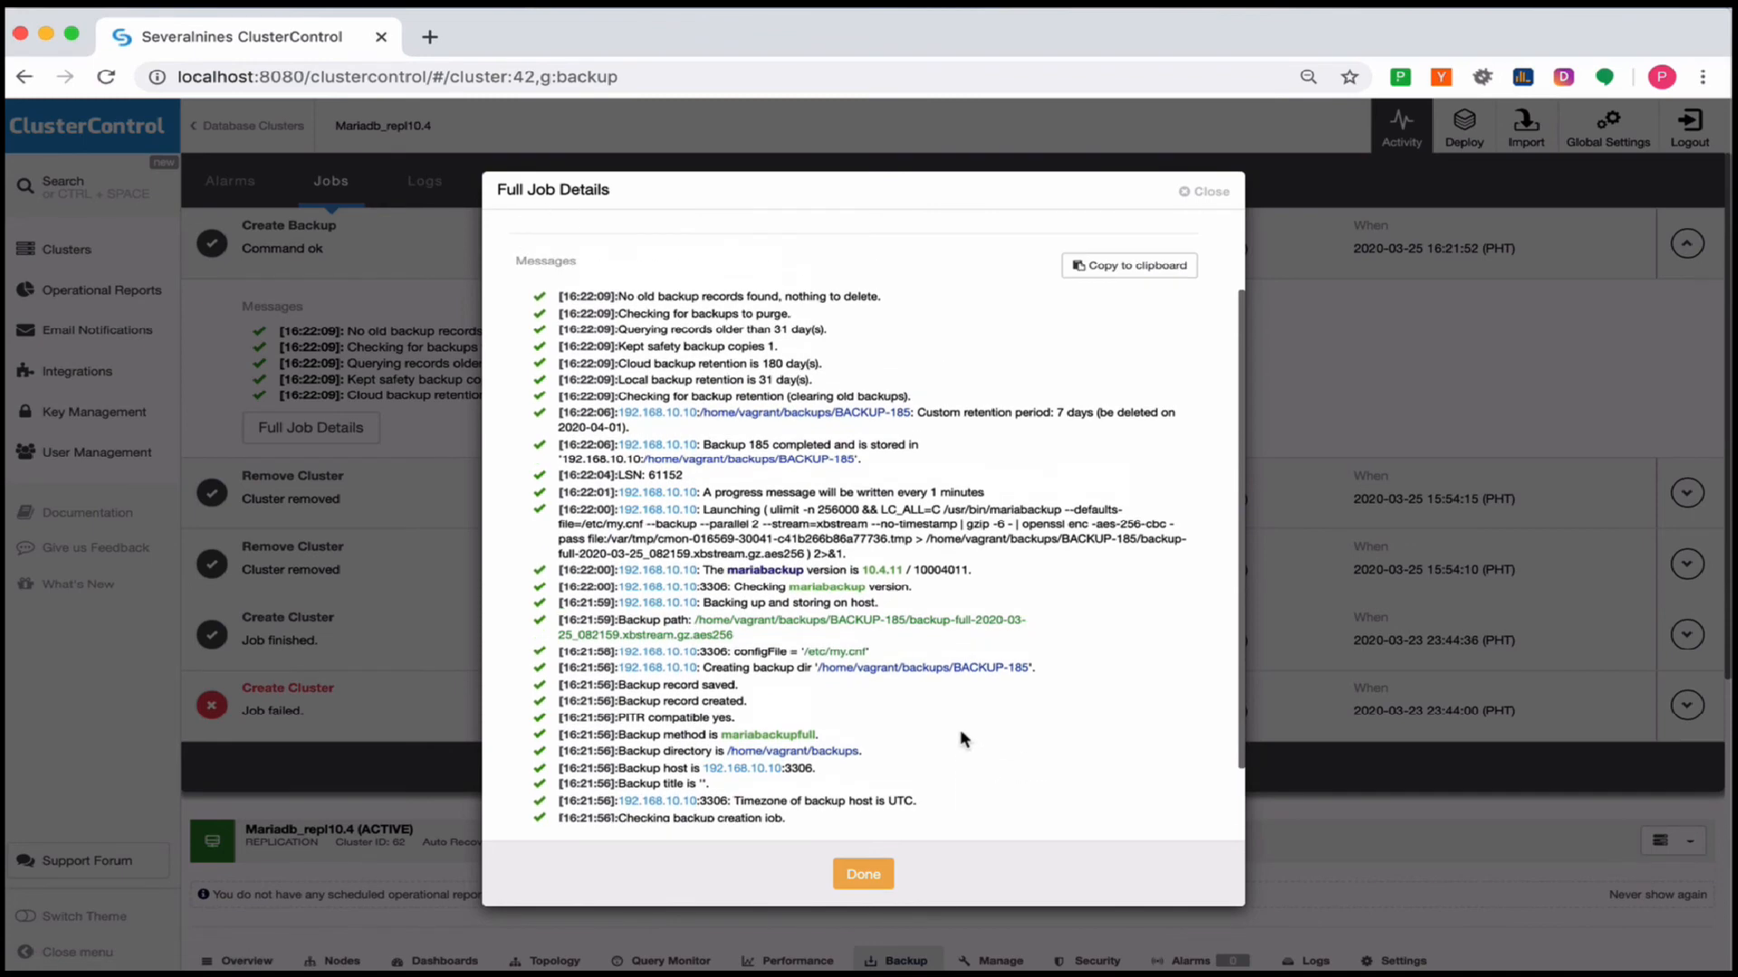
# Read through the rest of the Create Backup job's messages, including the mariabackup launch command, backup path and backup method entries
pyautogui.scroll(-1, 964, 739)
pyautogui.scroll(2, 964, 740)
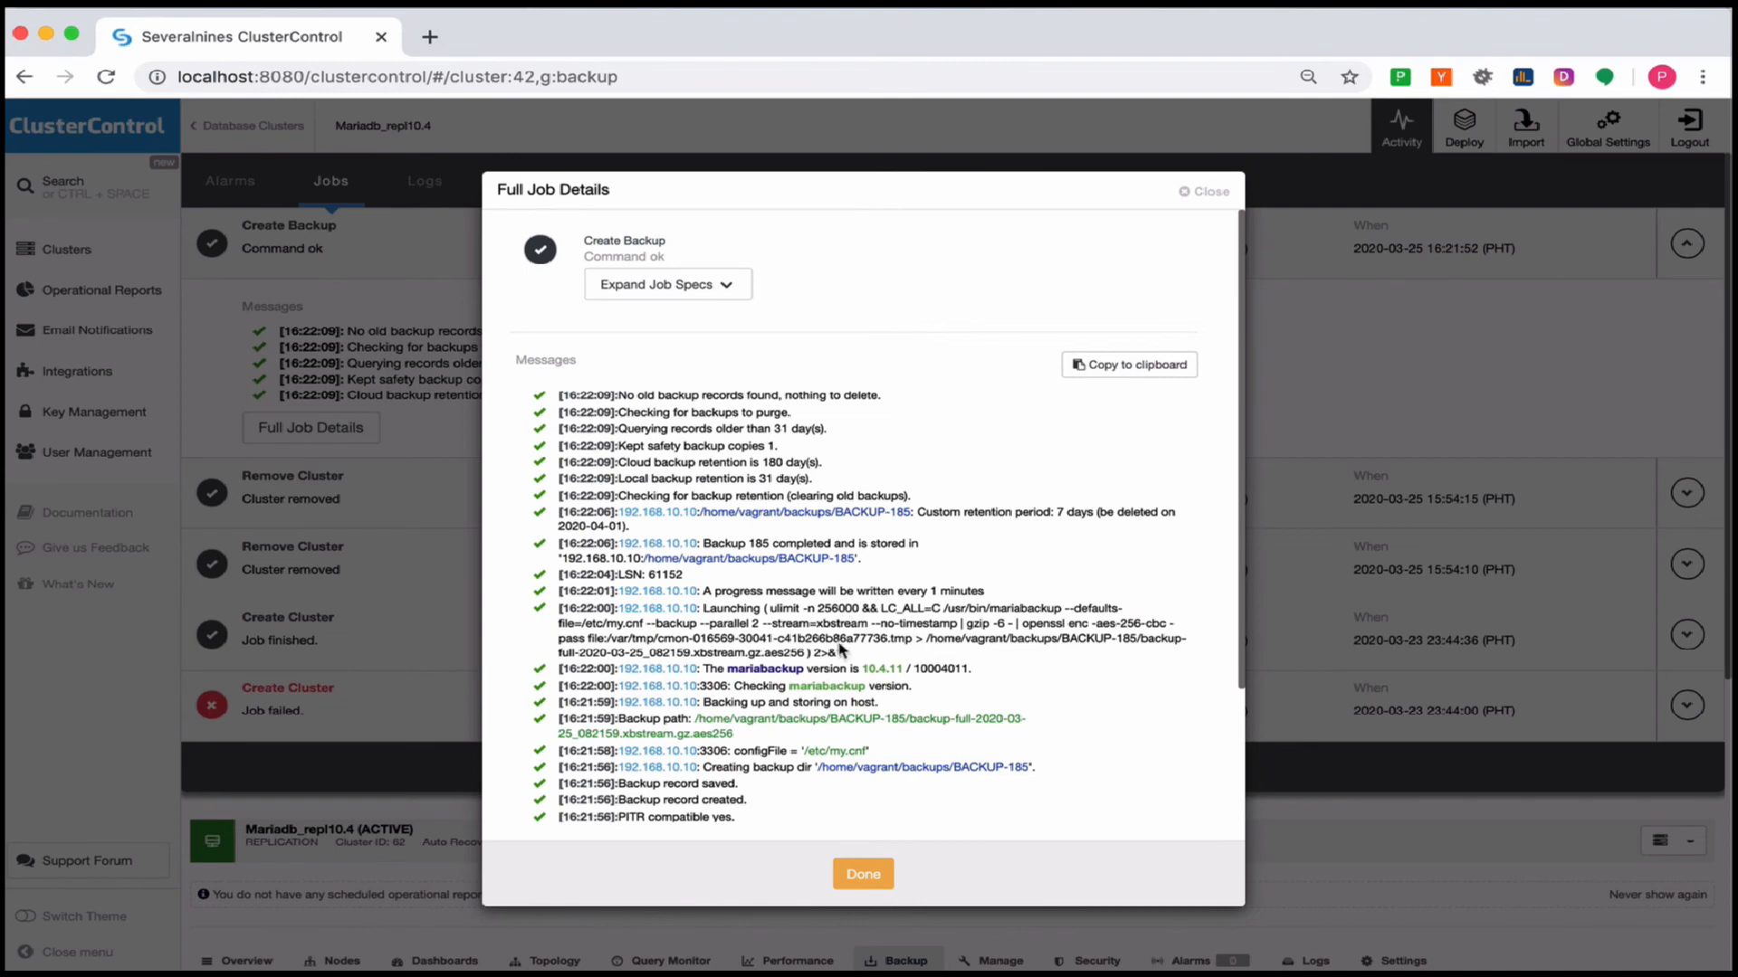
pyautogui.scroll(-5, 842, 652)
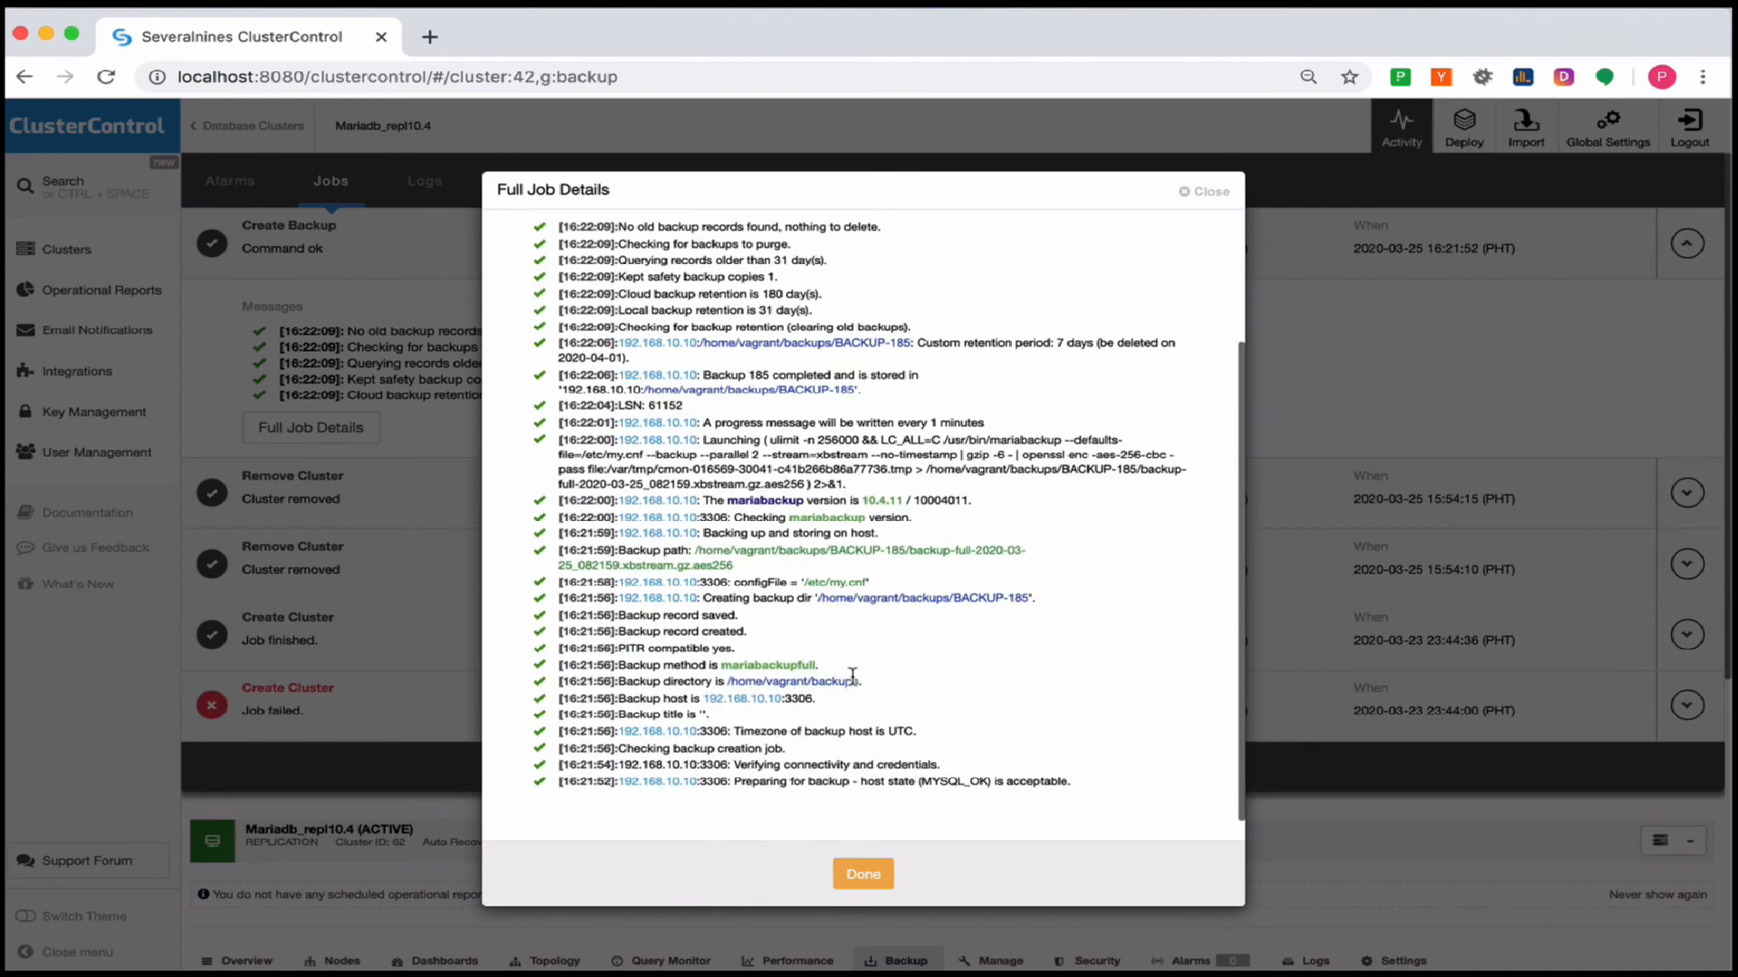
pyautogui.scroll(2, 850, 674)
pyautogui.scroll(2, 852, 677)
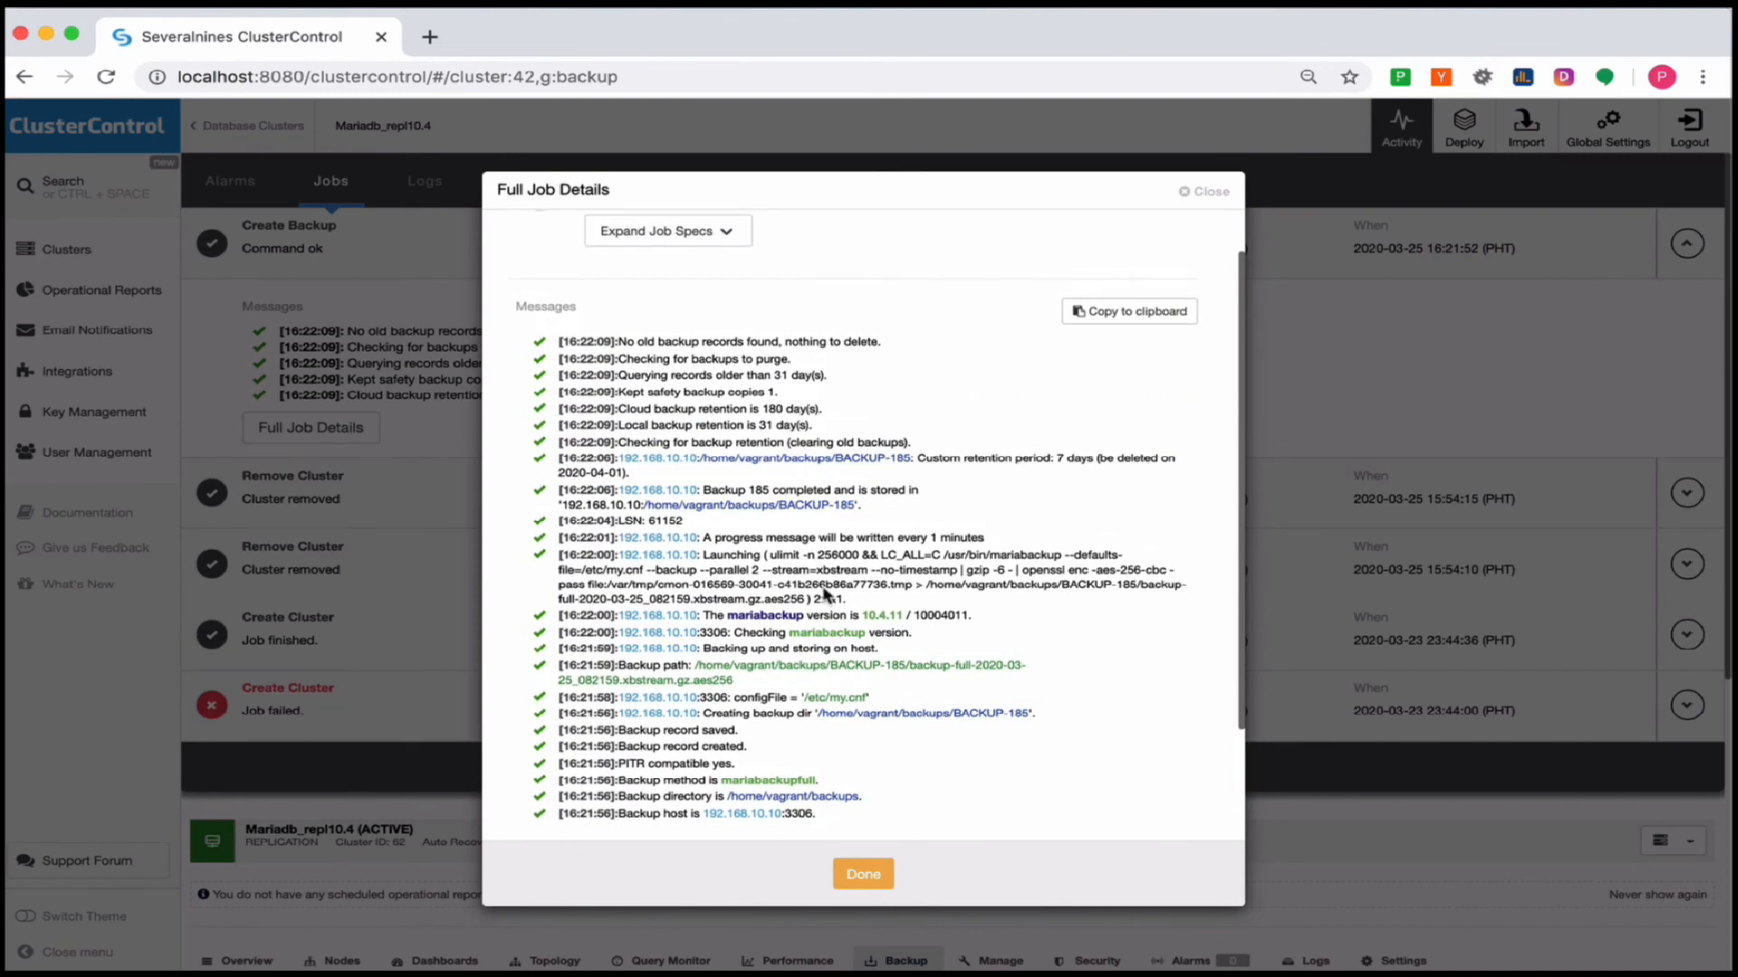
pyautogui.scroll(2, 826, 594)
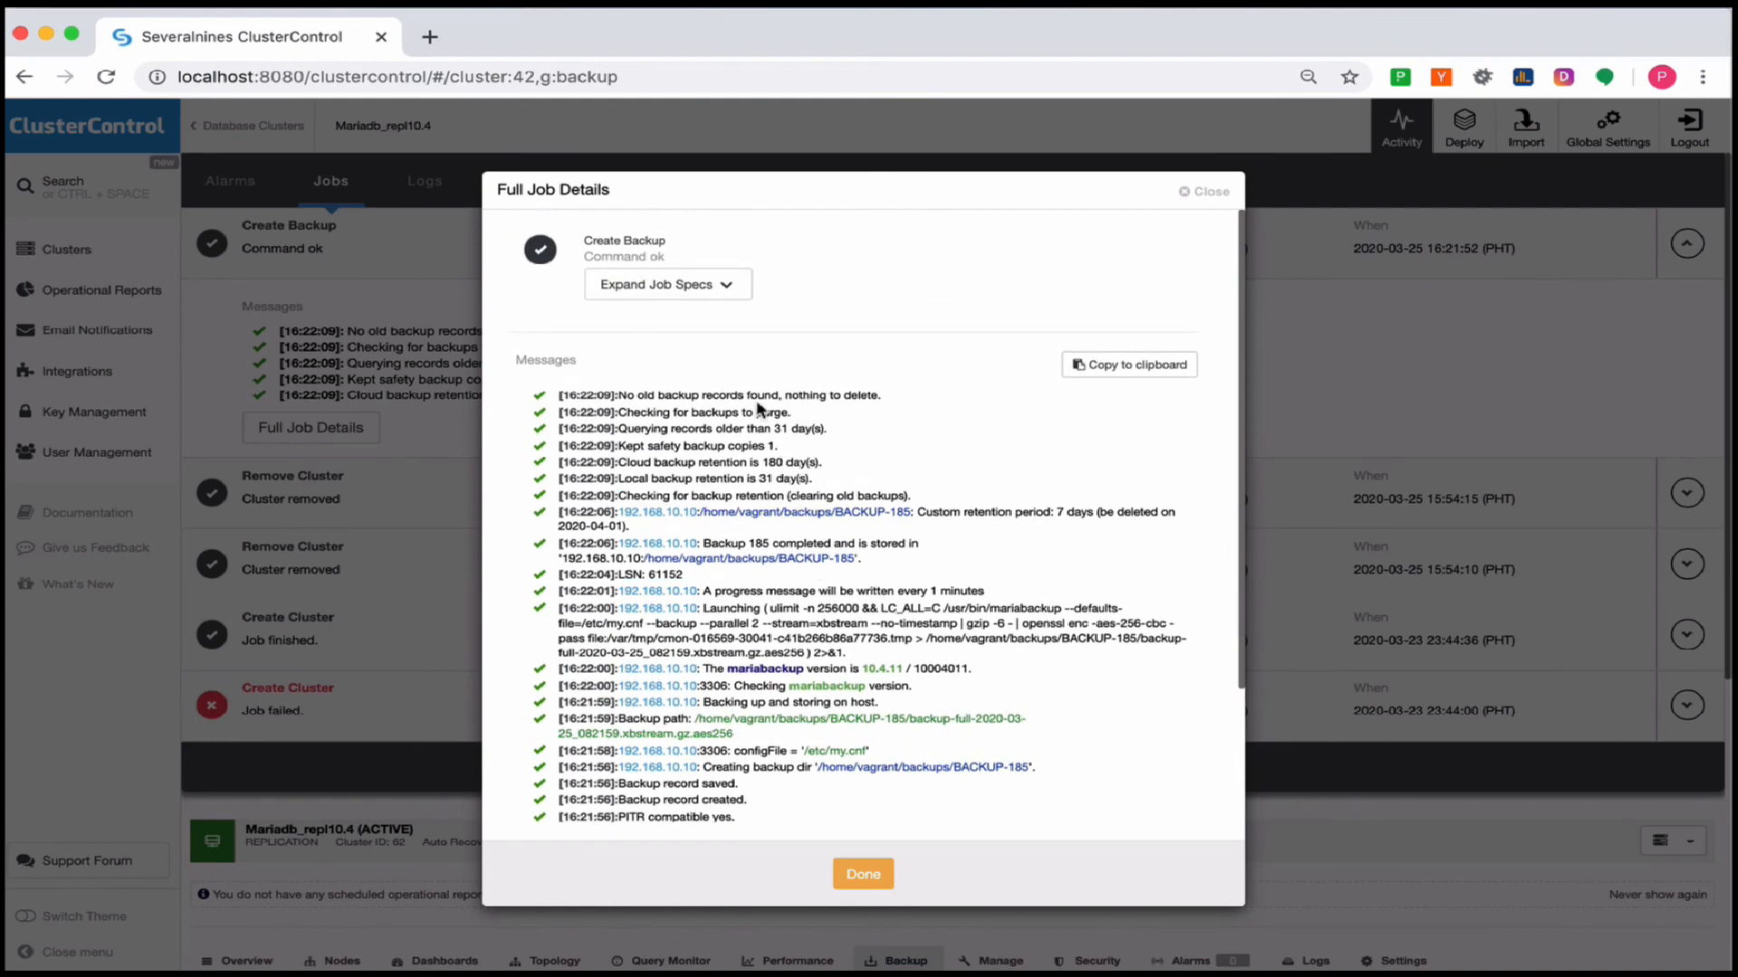
# Expand the job specs of the Create Backup job, examine its backup parameters and close the full job details
pyautogui.click(717, 287)
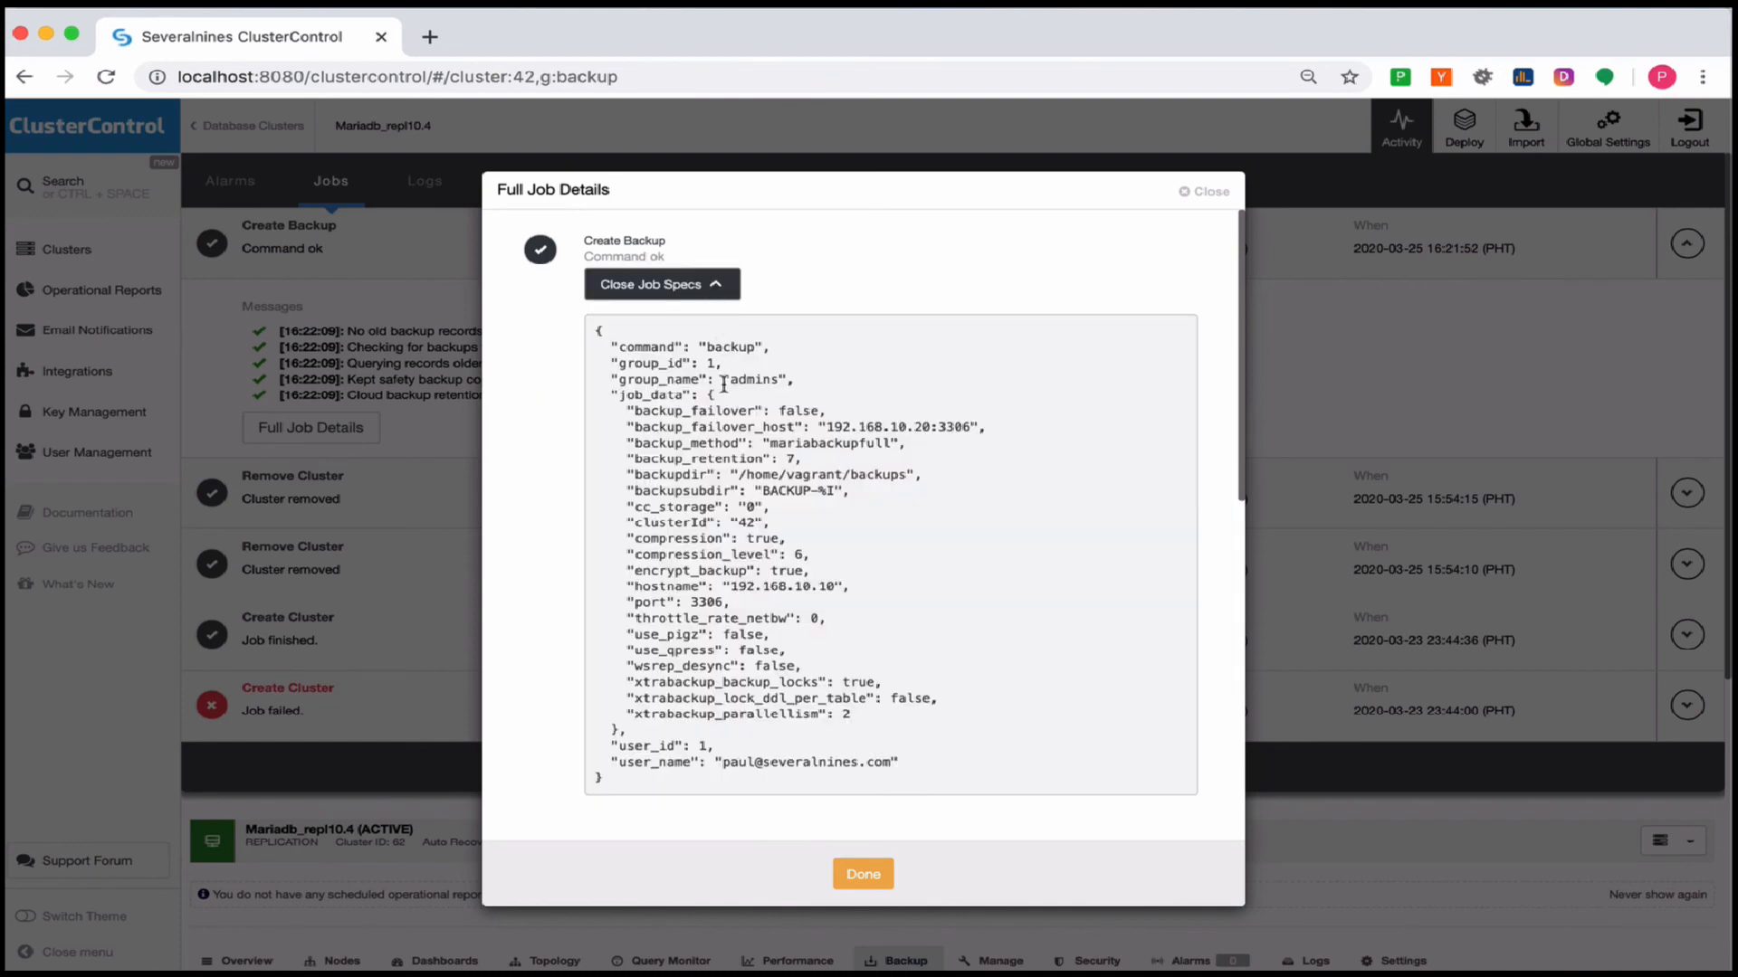
pyautogui.scroll(-3, 723, 383)
pyautogui.scroll(3, 715, 380)
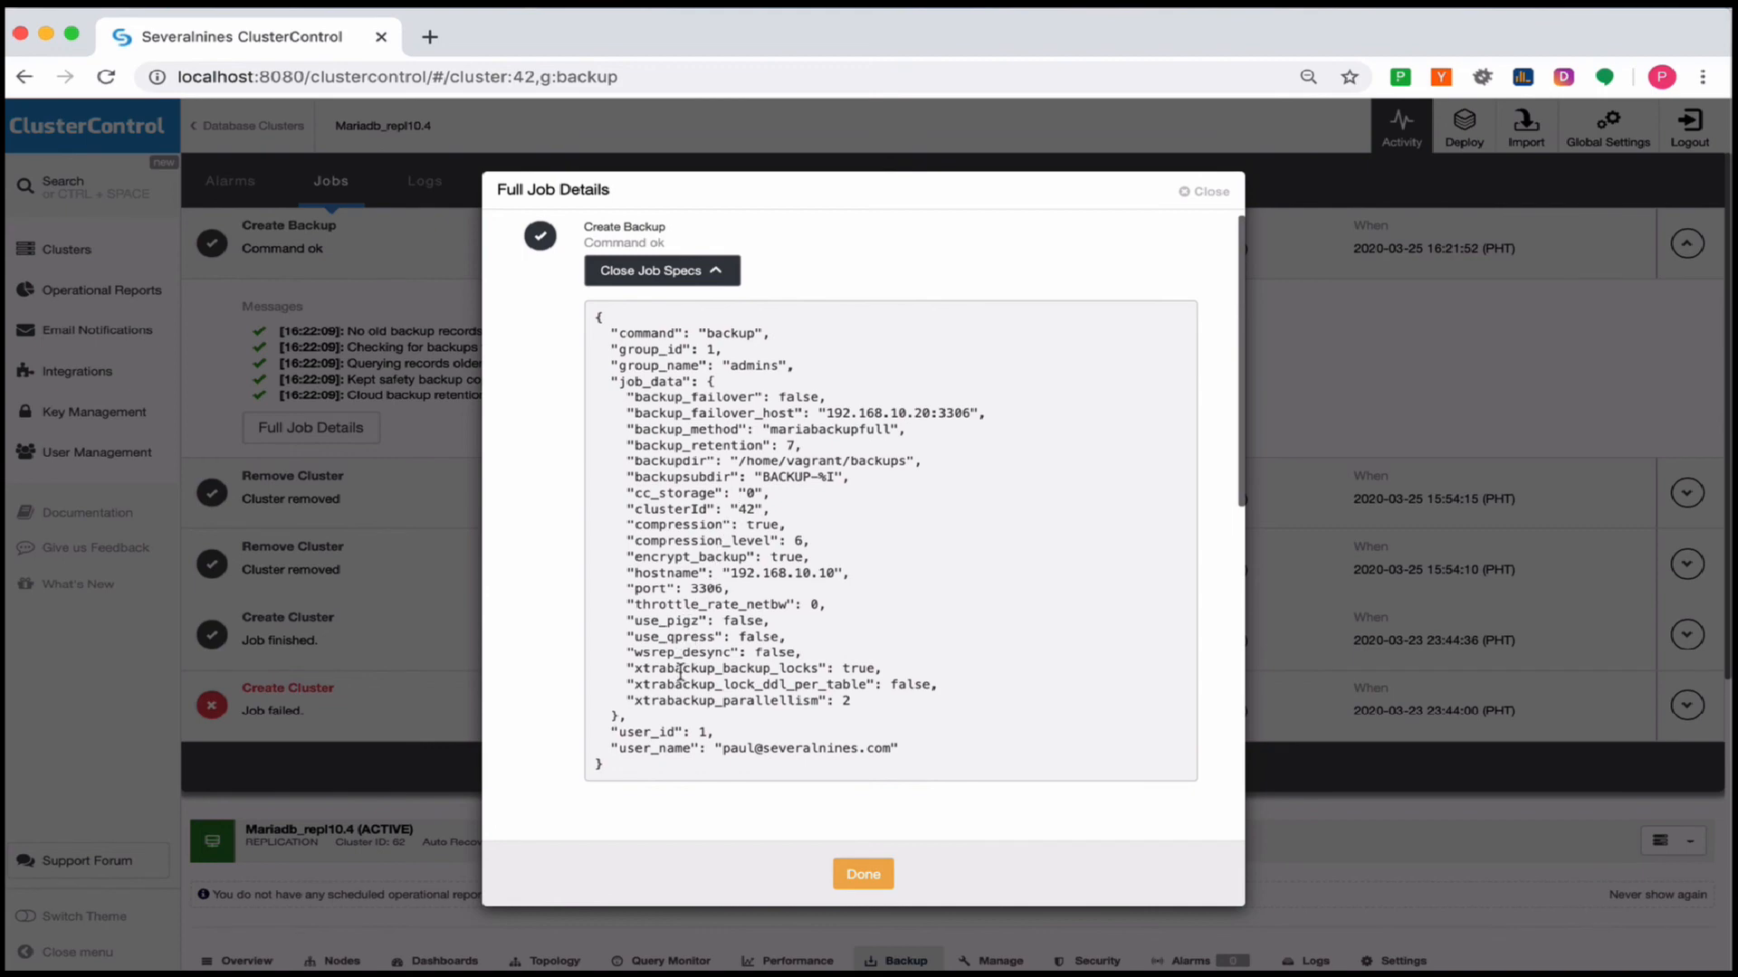
pyautogui.scroll(-5, 679, 675)
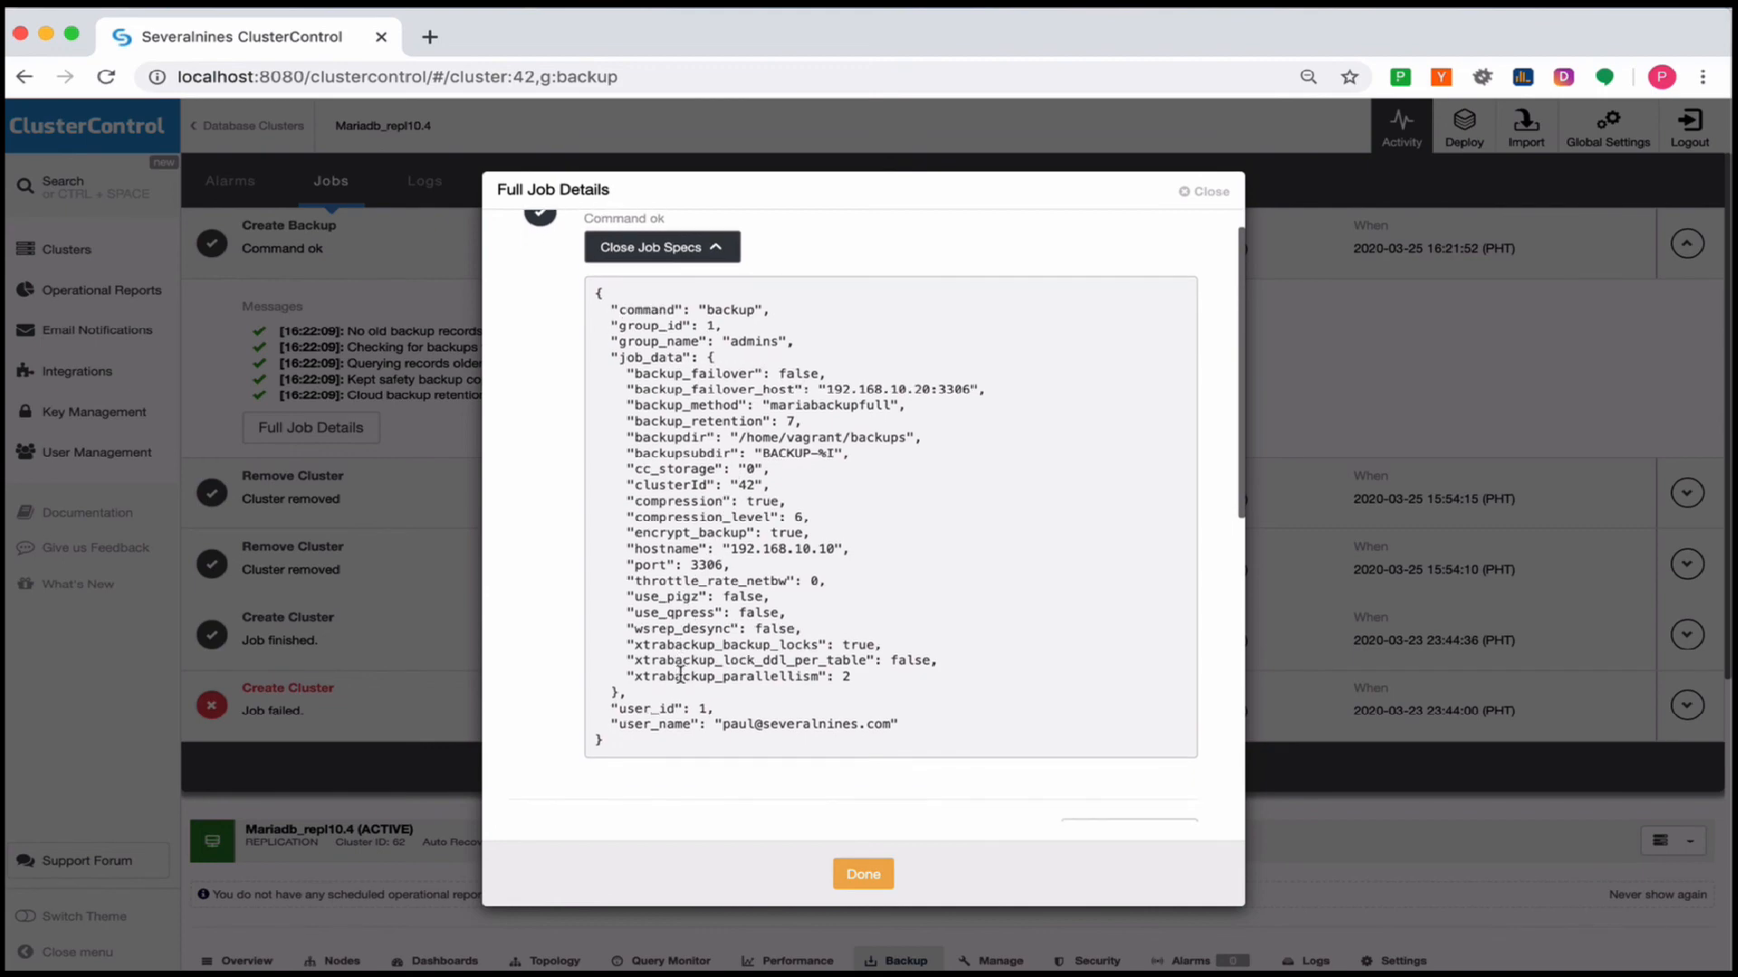
pyautogui.click(863, 873)
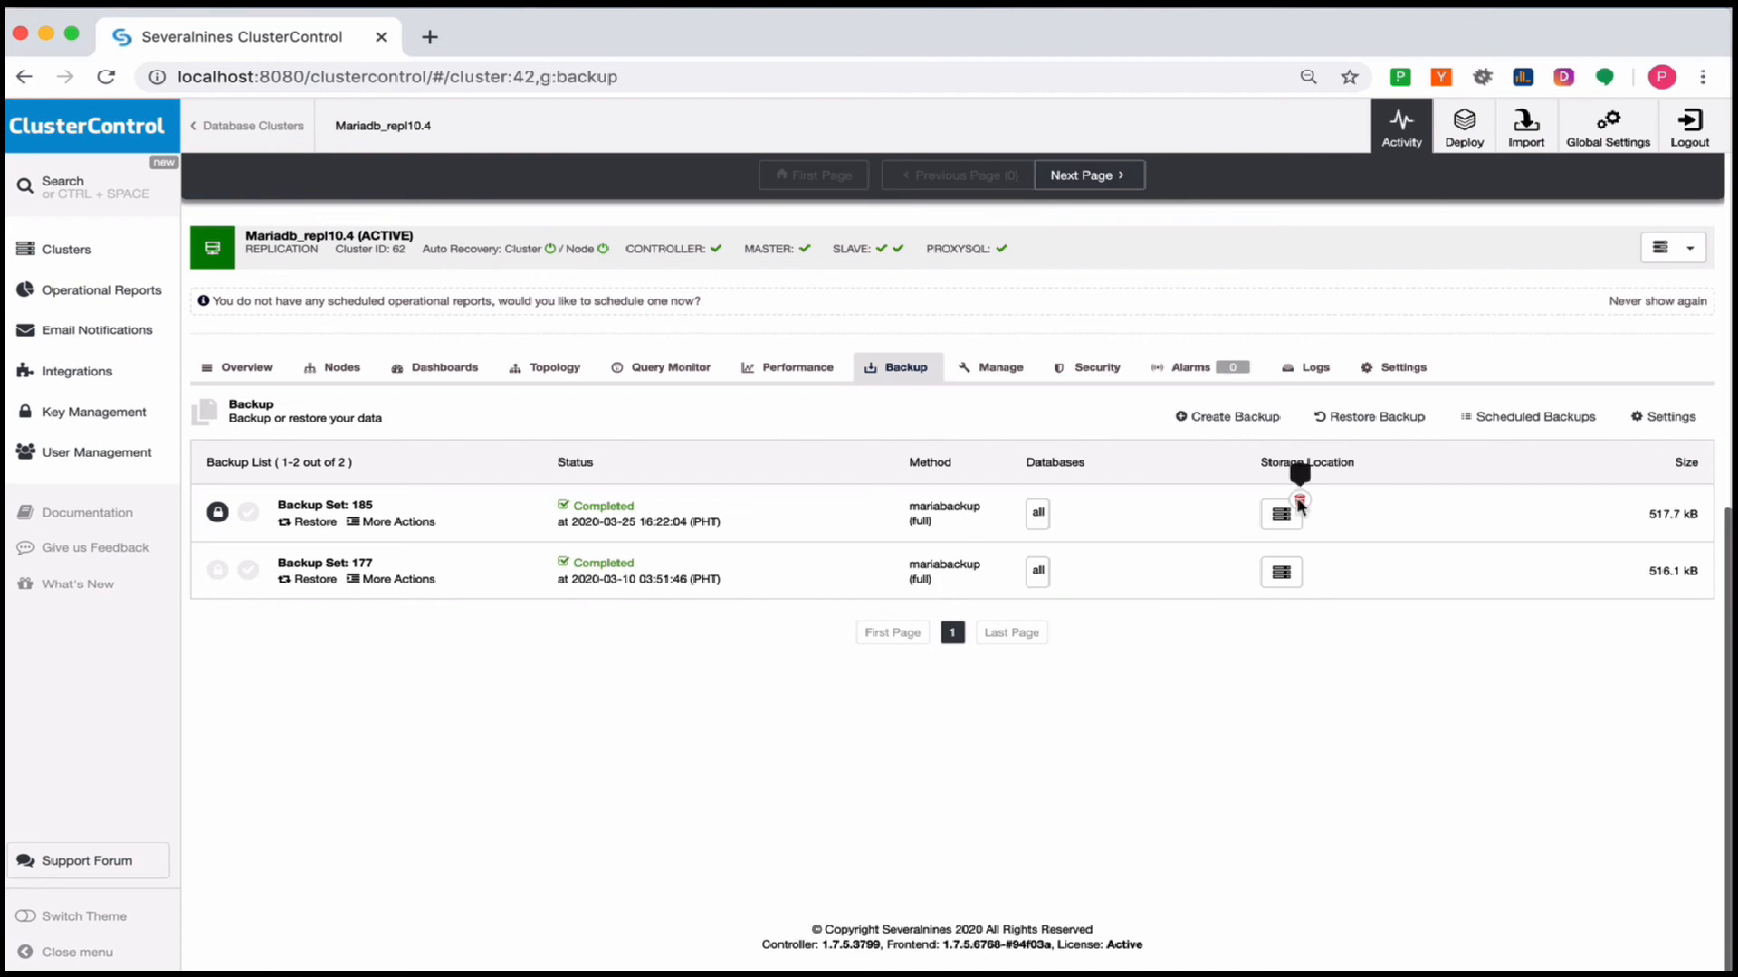
# Check the storage location of Backup Set 185, review its log and close the log
pyautogui.moveTo(1294, 508)
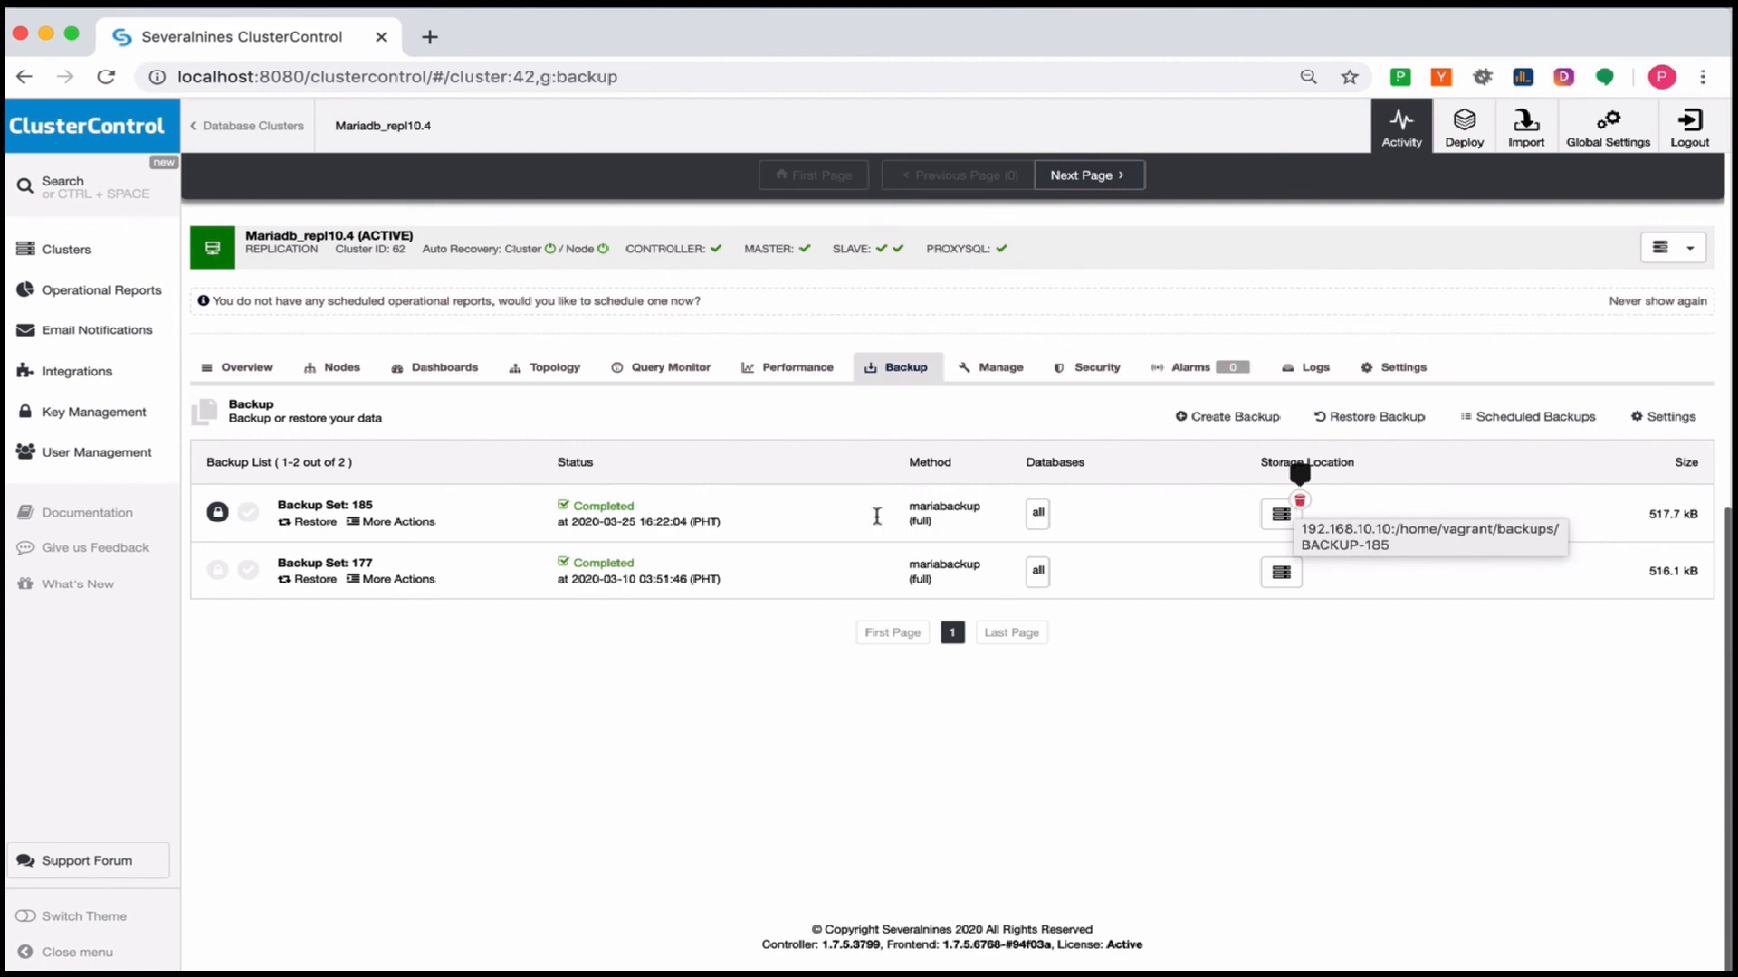
pyautogui.click(391, 527)
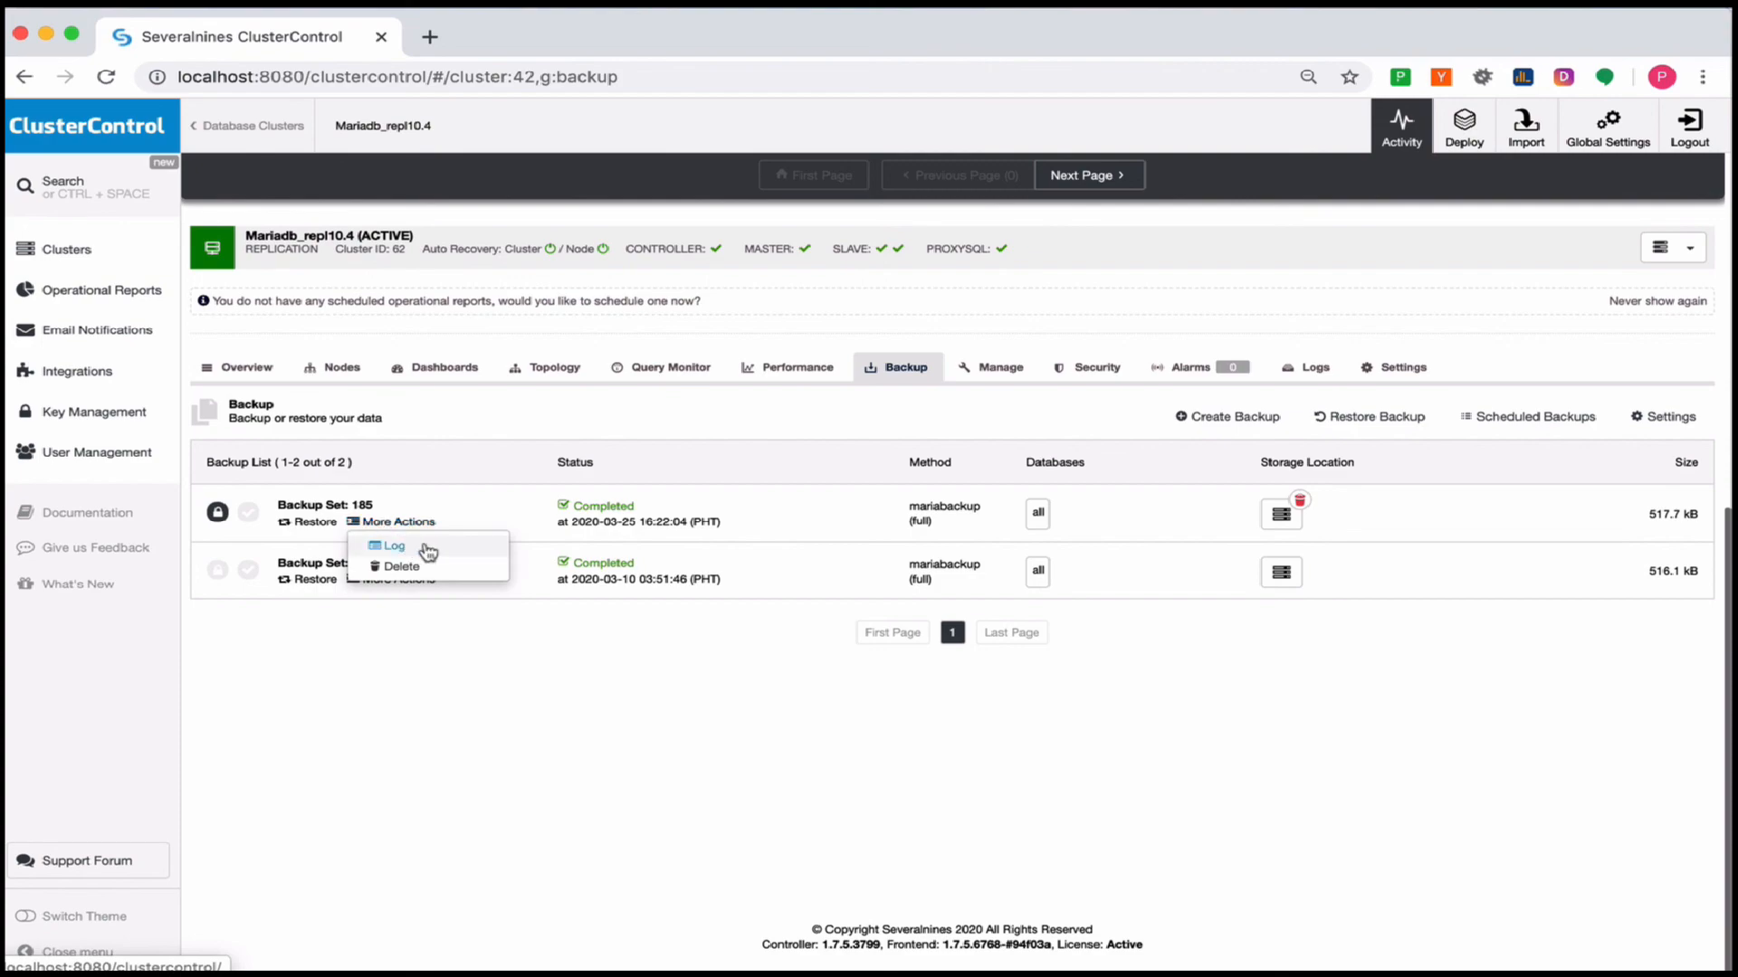
pyautogui.click(394, 545)
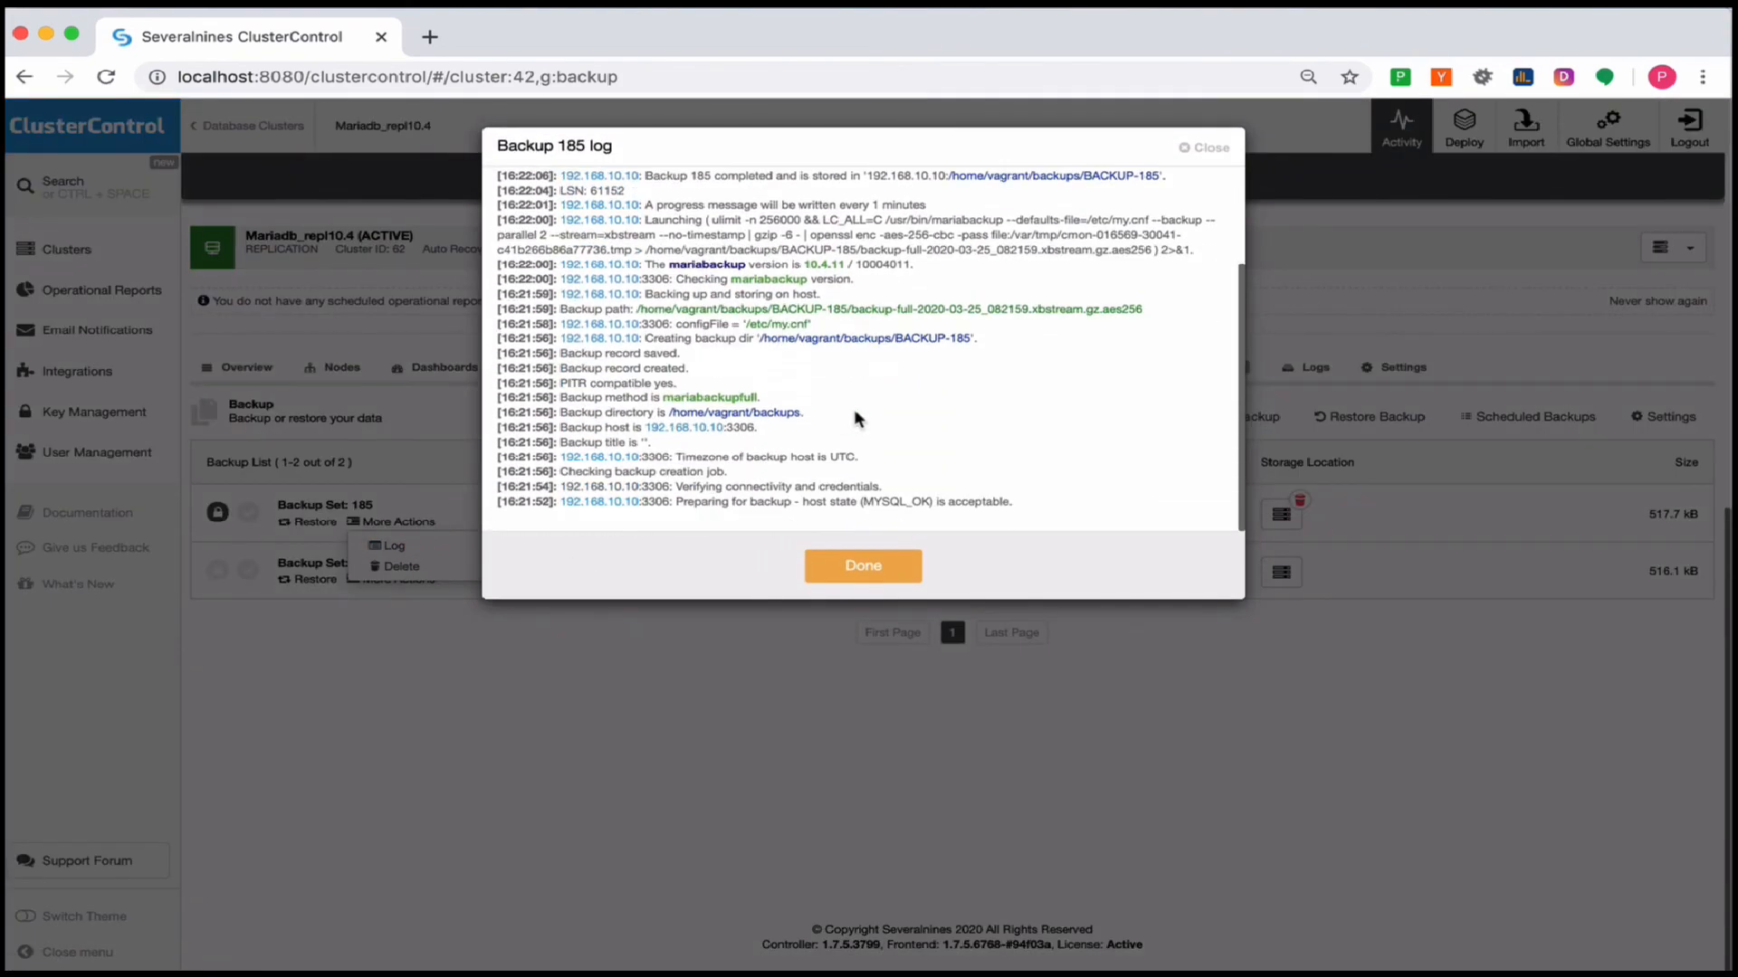
pyautogui.scroll(2, 858, 419)
pyautogui.click(872, 575)
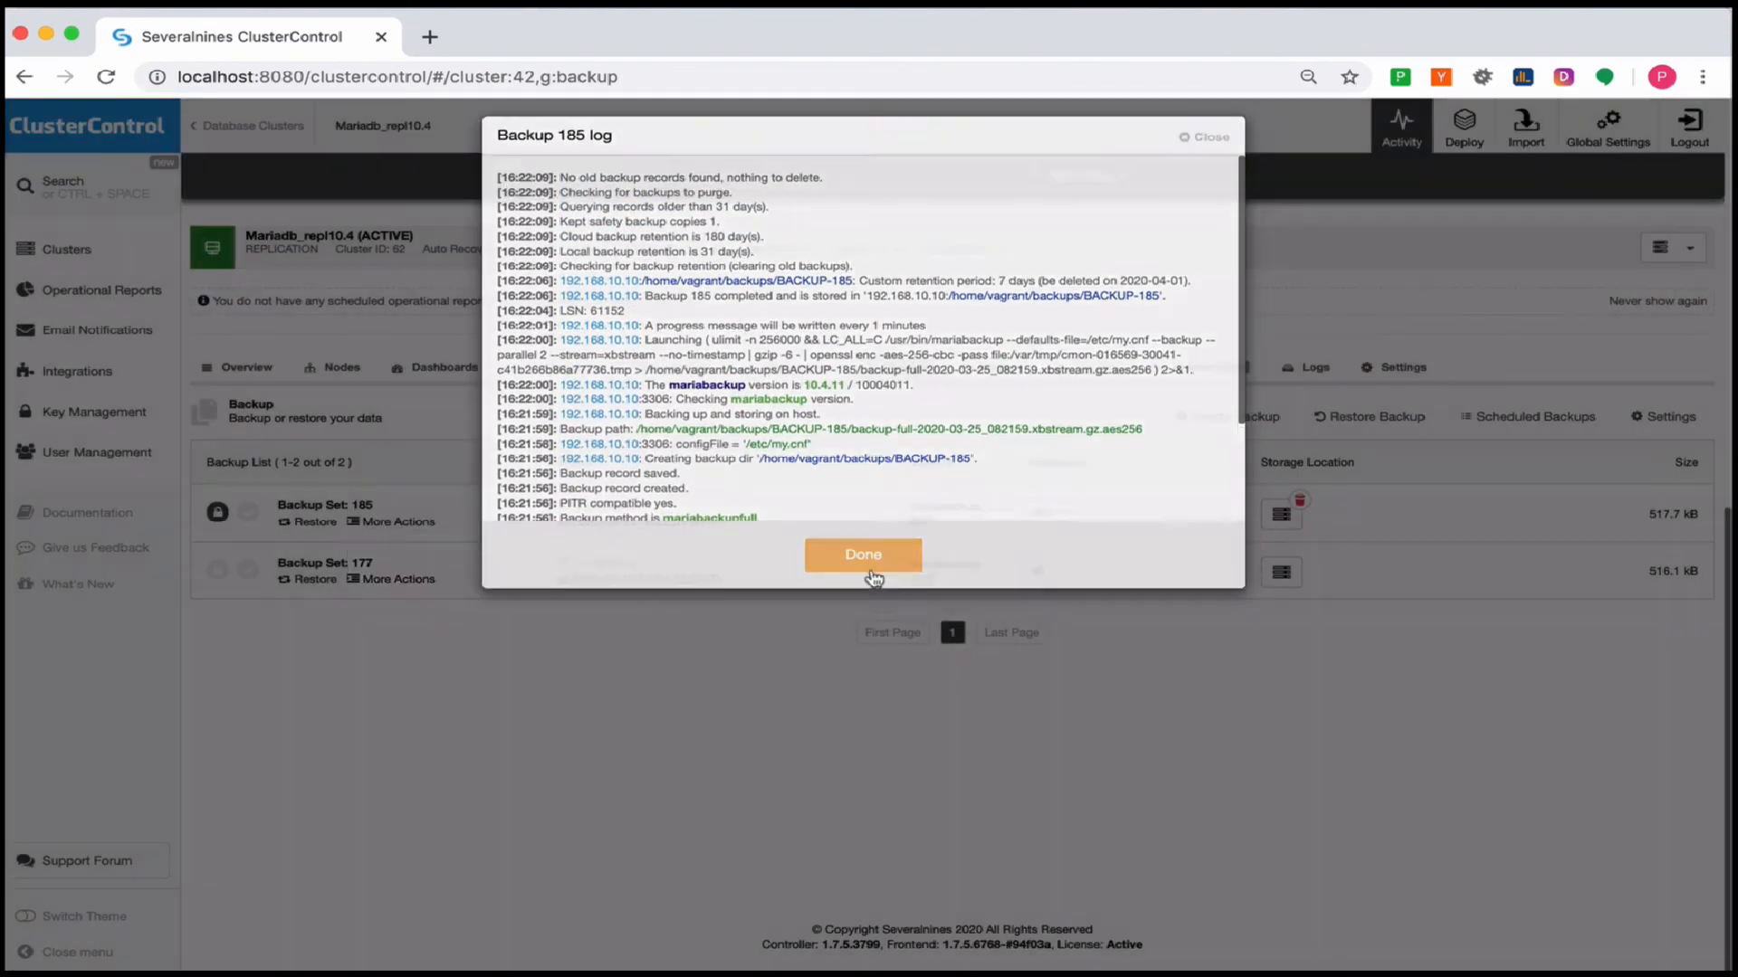
# View the additional actions available for Backup Set 185 without choosing any
pyautogui.click(408, 523)
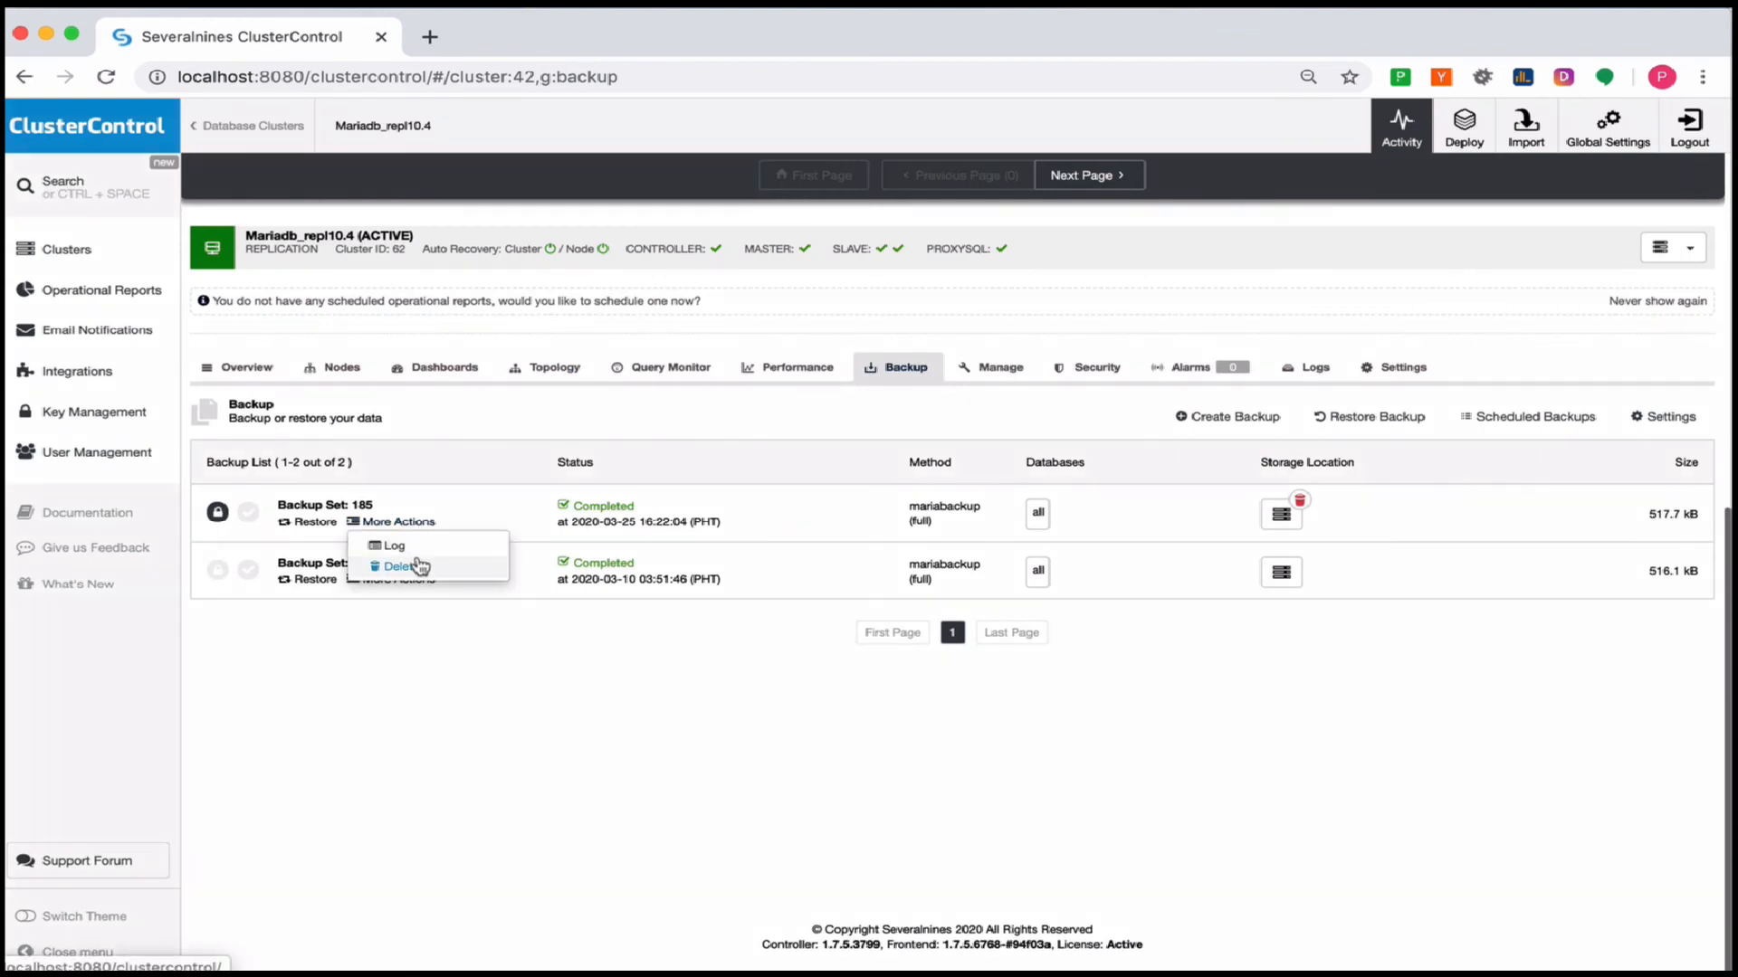
pyautogui.click(569, 711)
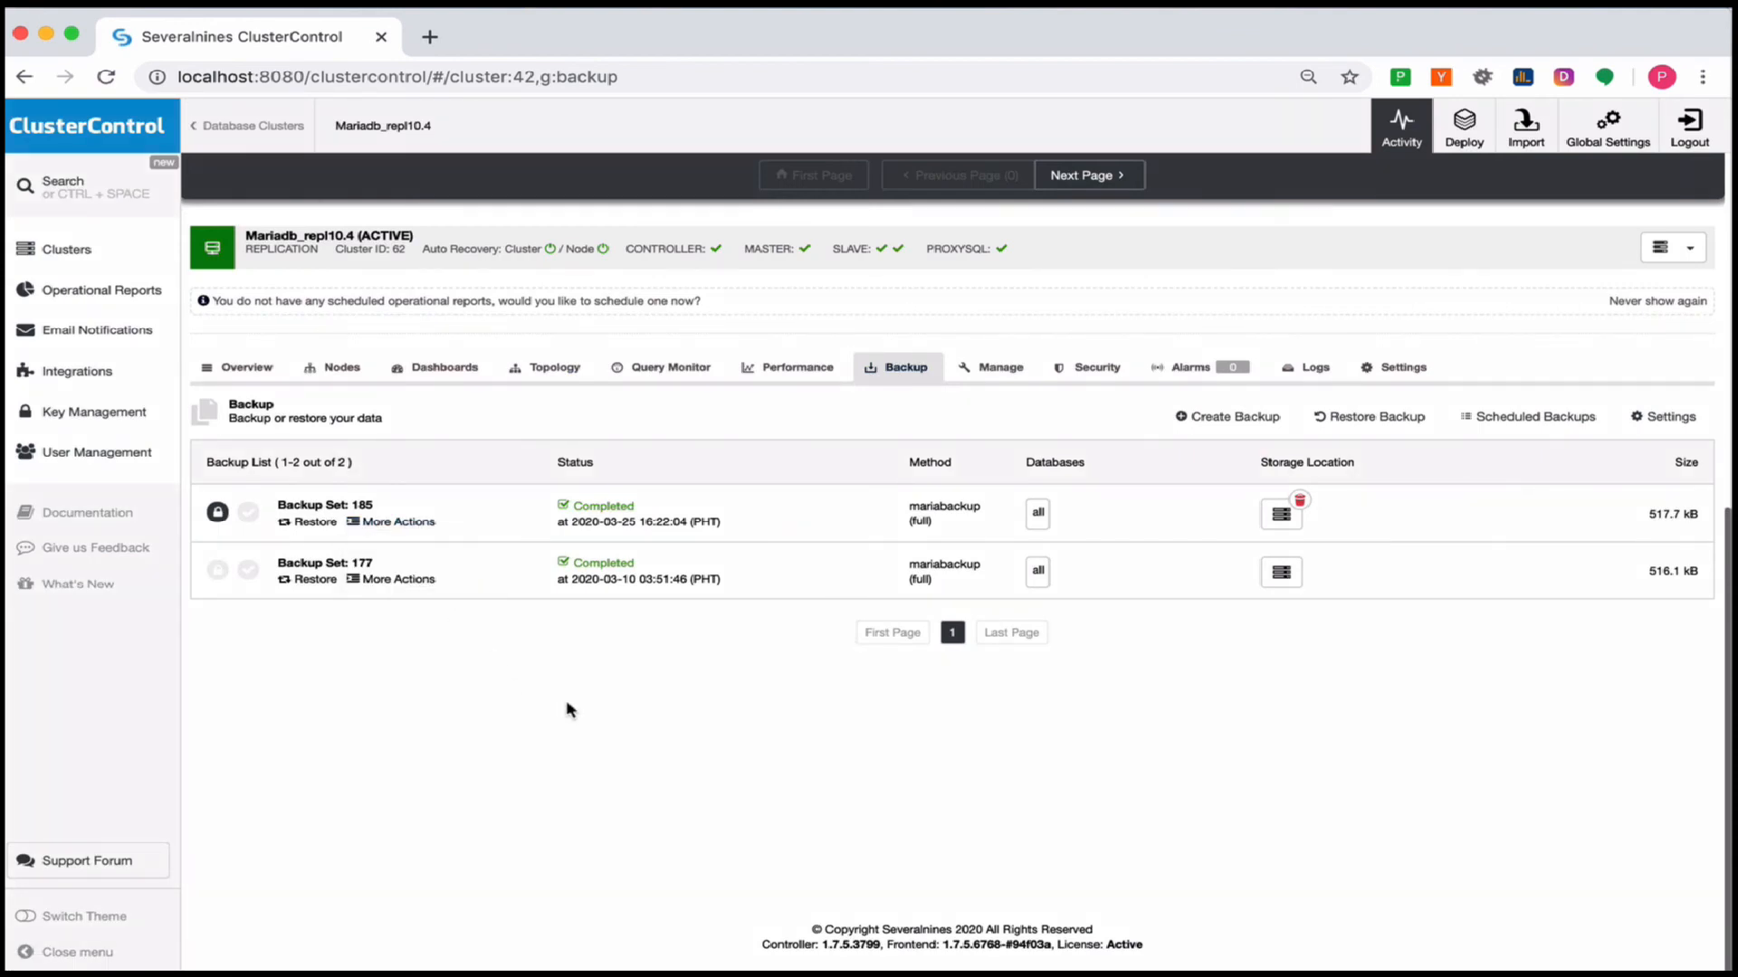